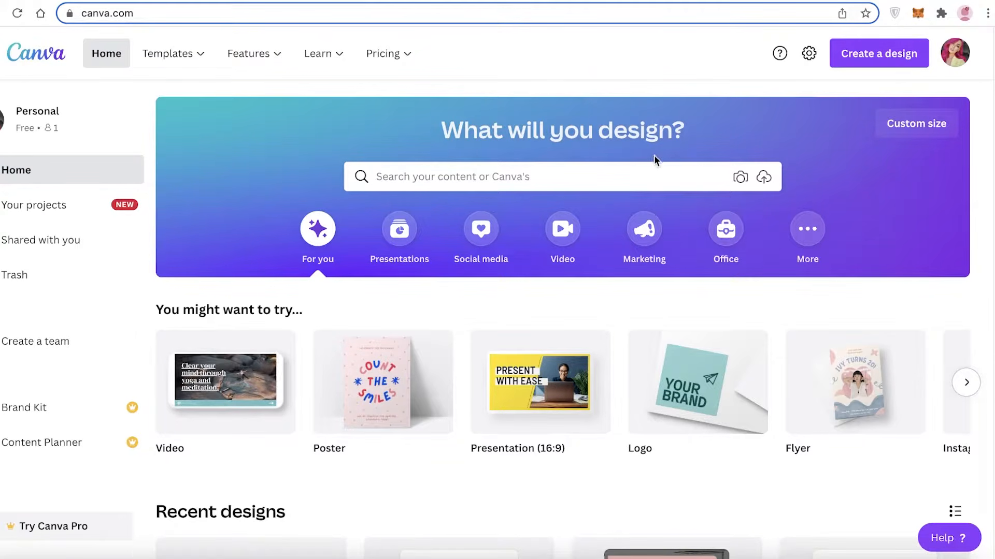
click(956, 54)
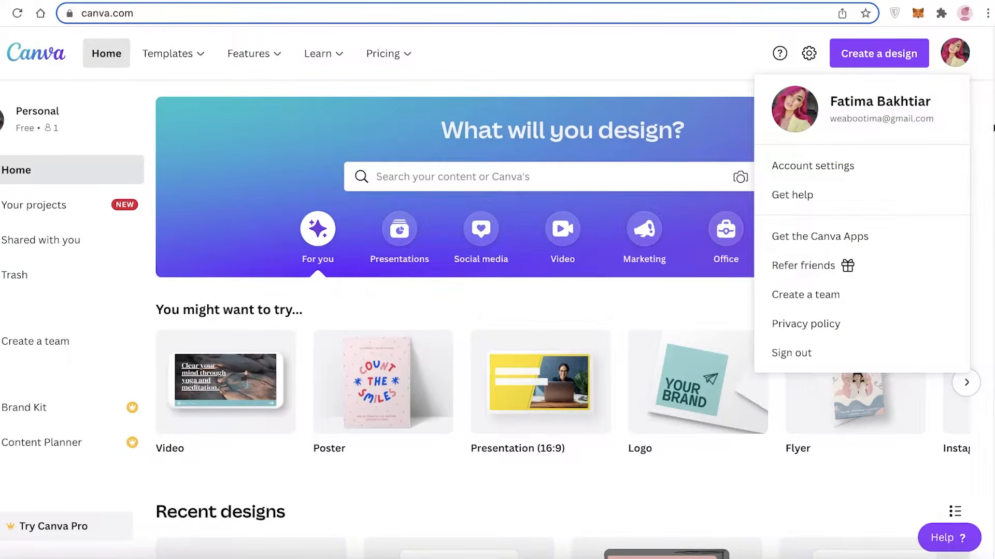
click(940, 65)
- Search the template library for "portfolio"
click(653, 174)
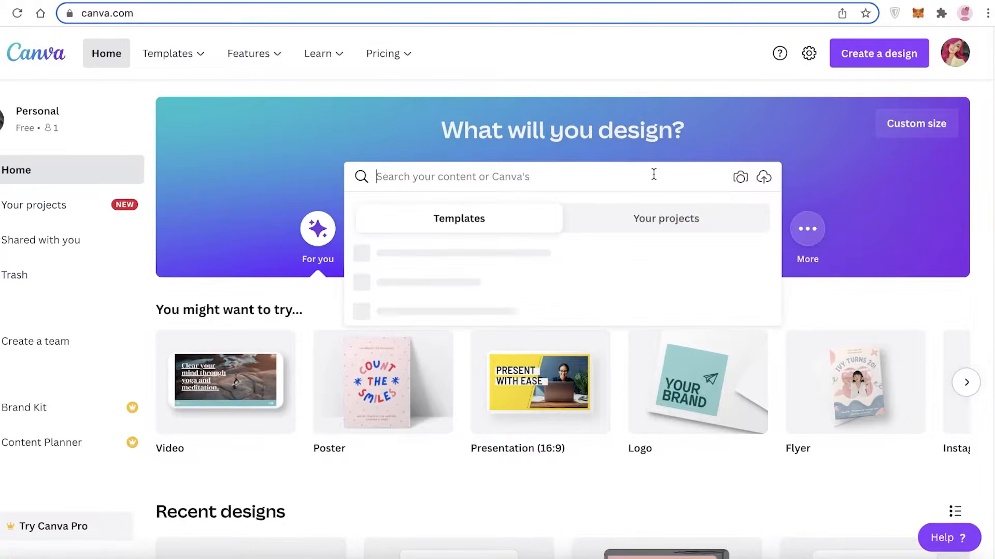
text(port)
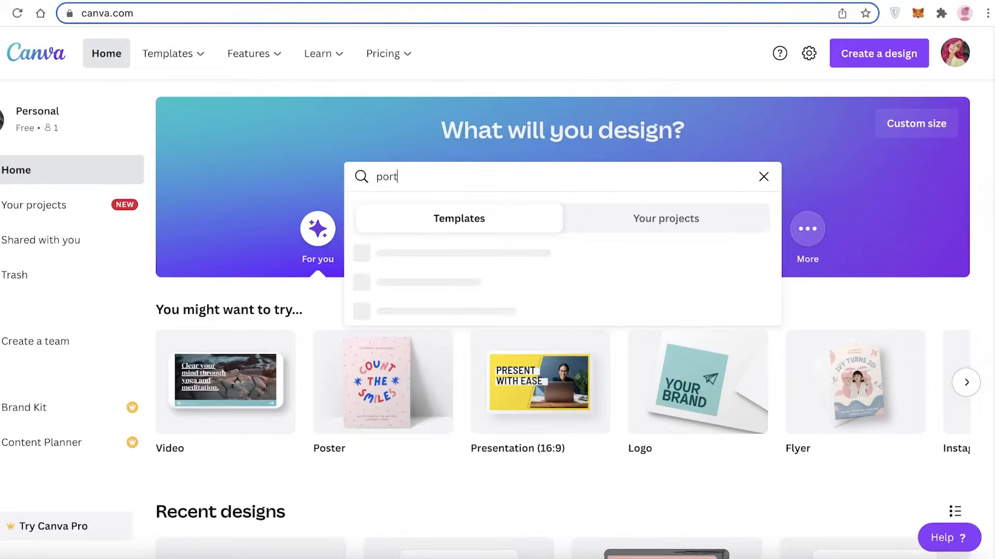
text(folio)
key(Return)
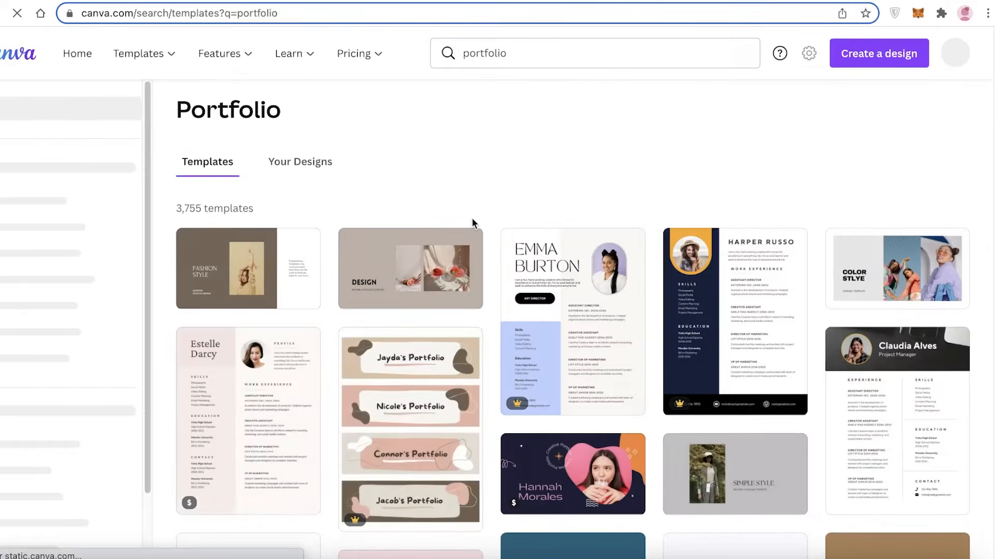
- Browse the portfolio template results and compare the available resume, photography and presentation layouts
scroll(595, 290, down, 1)
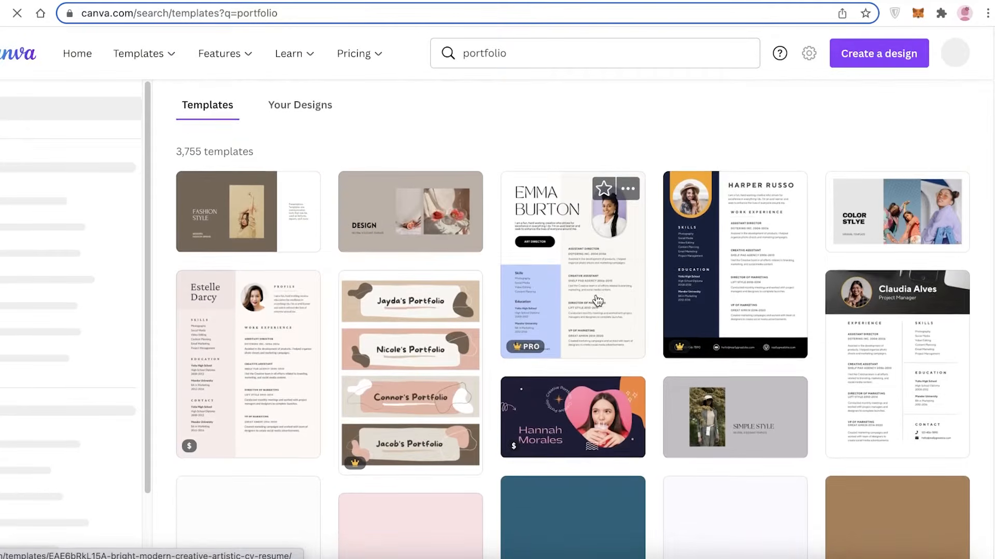
scroll(744, 265, down, 1)
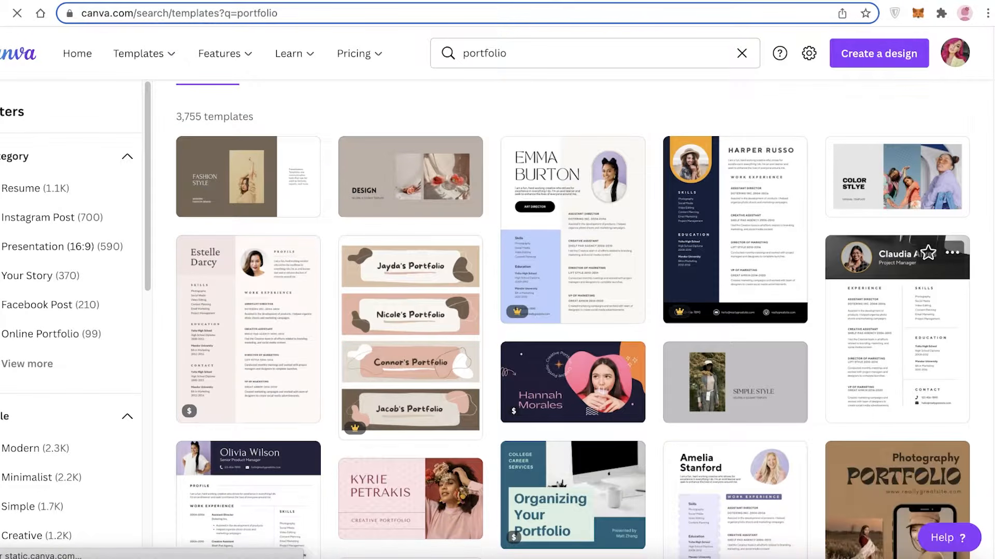
scroll(973, 352, down, 4)
scroll(990, 354, up, 3)
scroll(964, 342, down, 3)
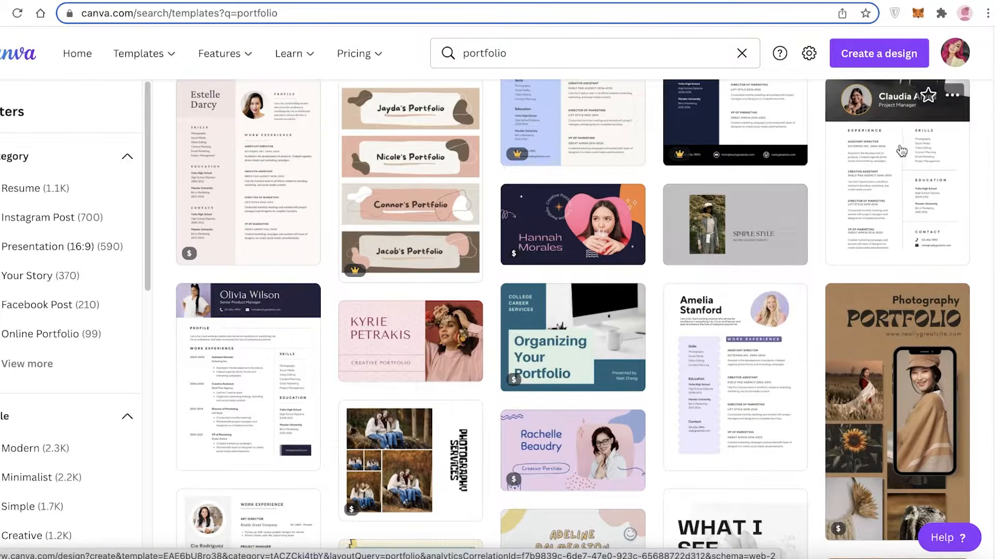
scroll(826, 351, up, 3)
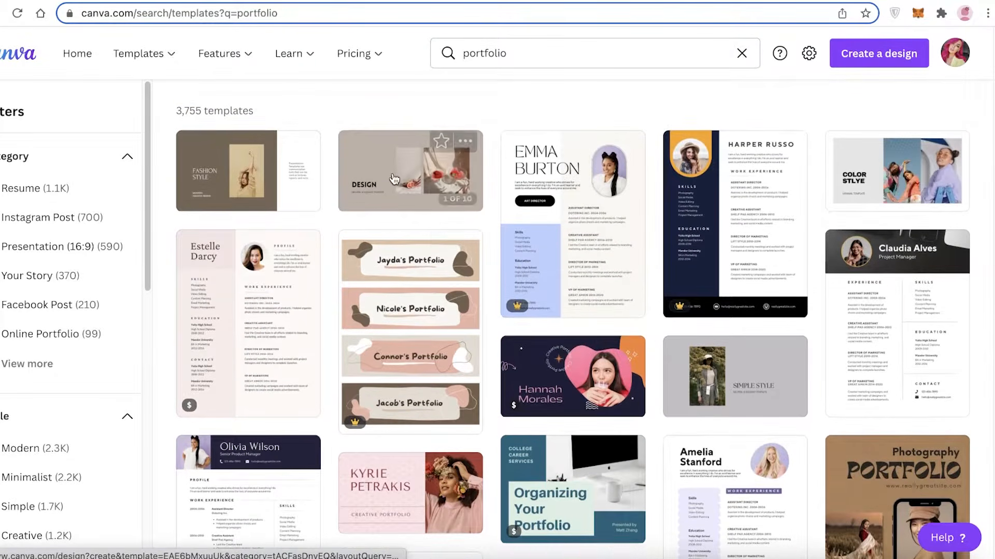
scroll(311, 197, down, 2)
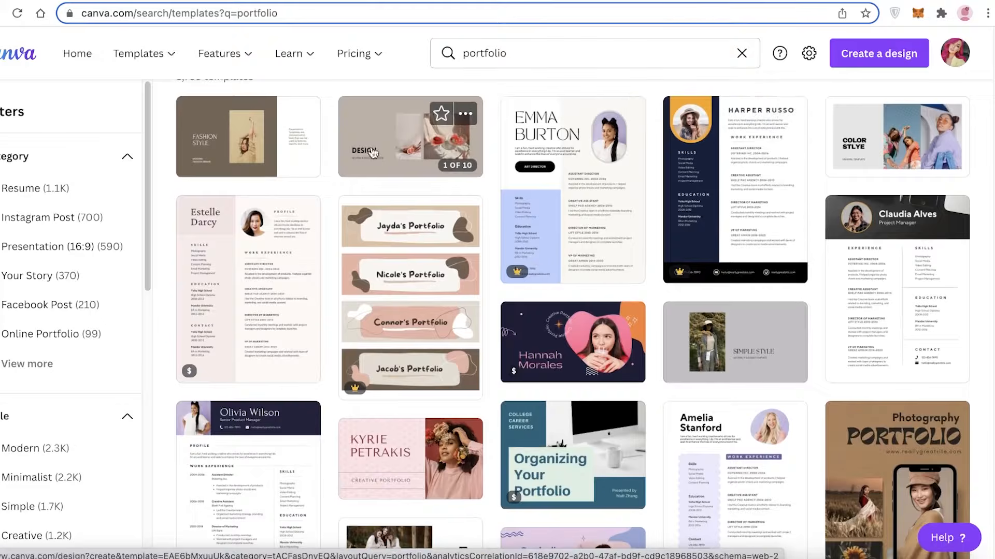
scroll(279, 228, down, 10)
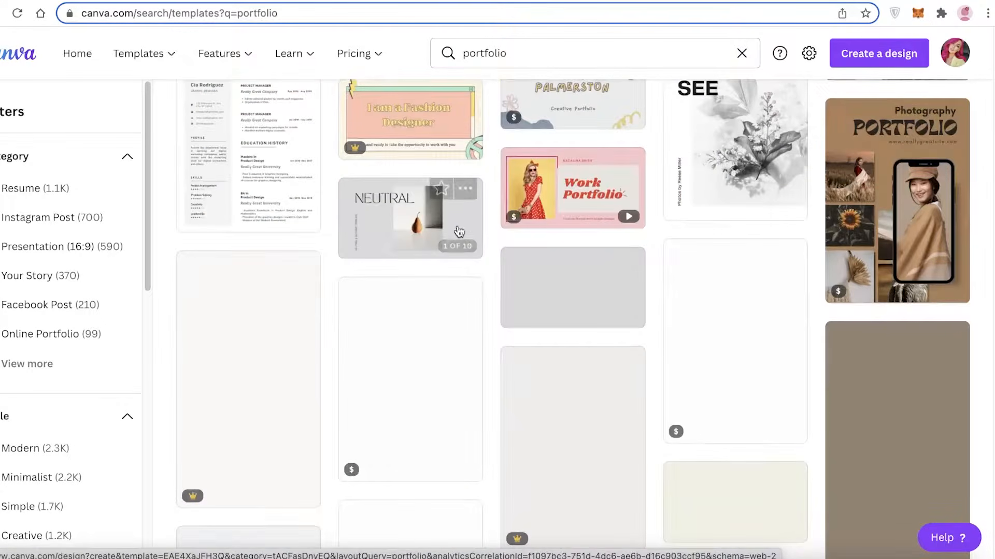
scroll(452, 231, up, 2)
scroll(453, 231, up, 2)
scroll(453, 231, down, 4)
scroll(453, 230, up, 4)
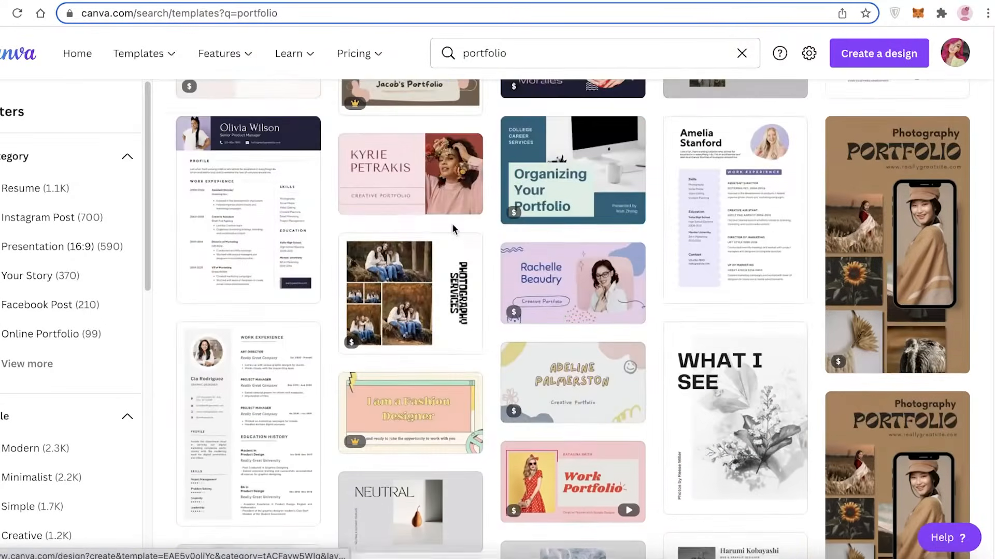
scroll(454, 230, down, 5)
scroll(454, 230, down, 4)
scroll(455, 230, up, 1)
scroll(591, 220, up, 8)
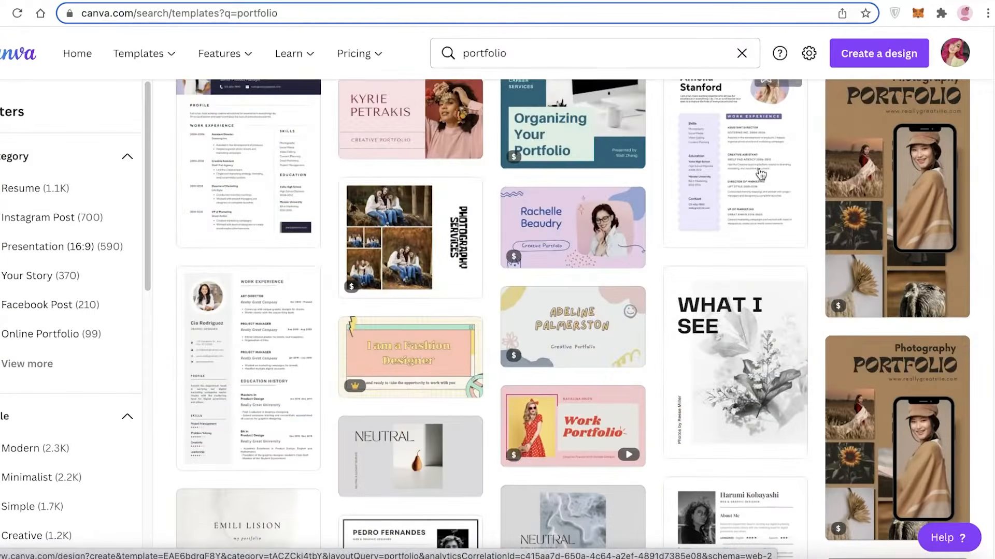
scroll(594, 217, up, 10)
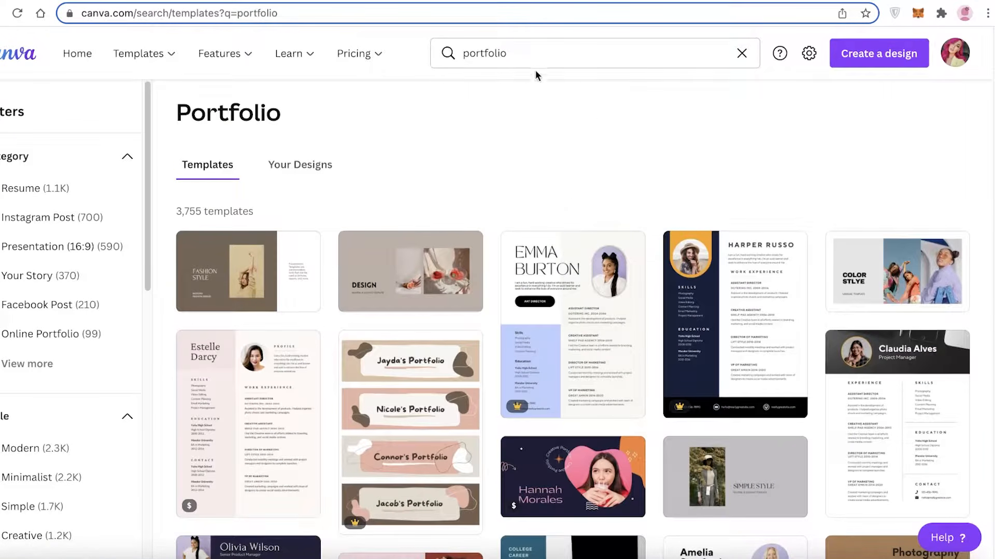
- Narrow the template search to Portfolio Presentations
click(551, 52)
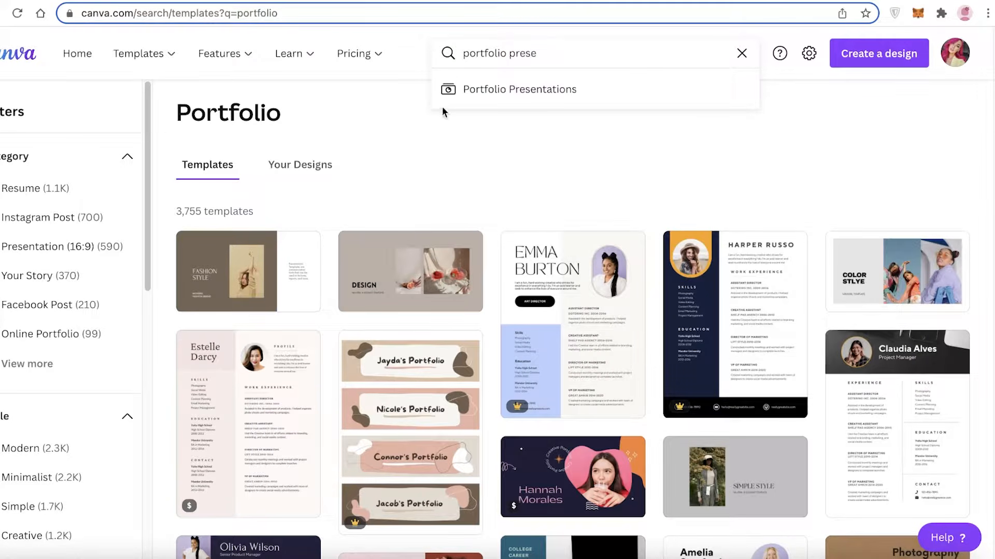
click(457, 91)
- Browse the portfolio presentation templates and start a design from the grey "FASHION" neutral and elegant template
scroll(496, 199, down, 1)
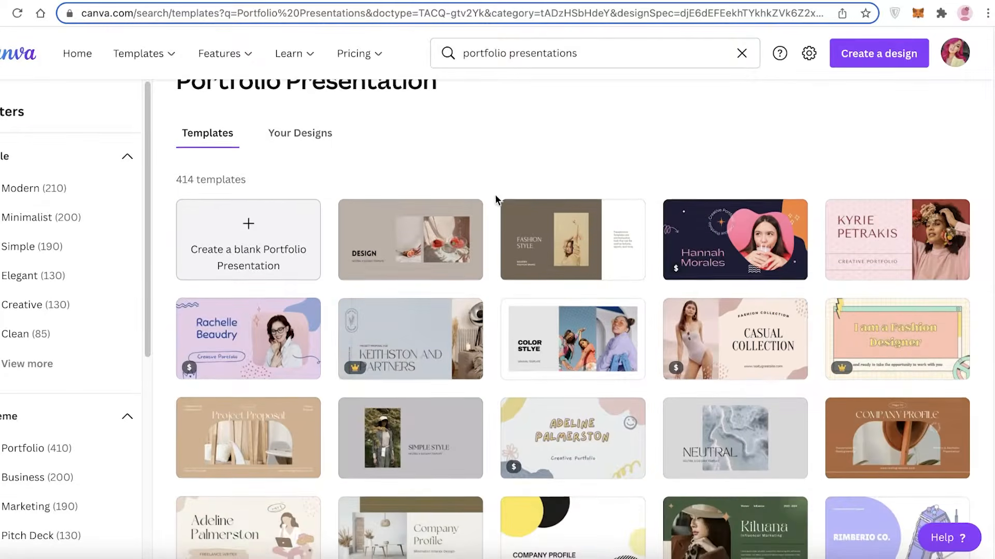
scroll(465, 328, down, 3)
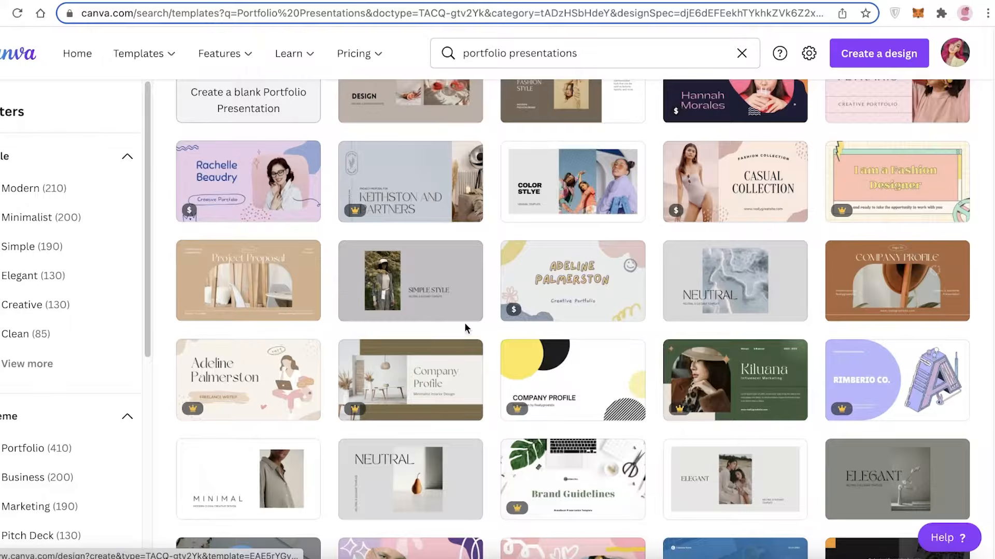
scroll(295, 275, up, 3)
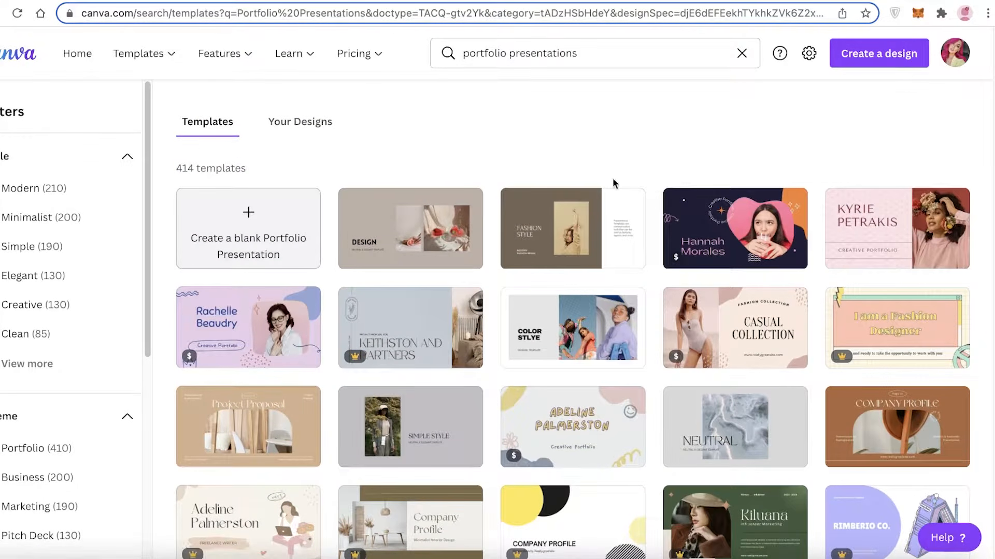
scroll(560, 217, down, 10)
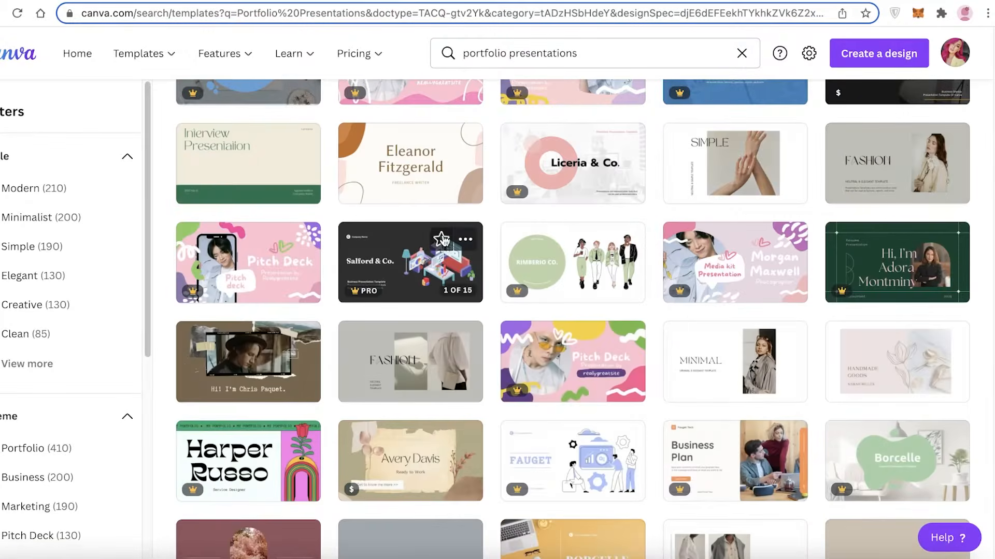
scroll(673, 218, down, 1)
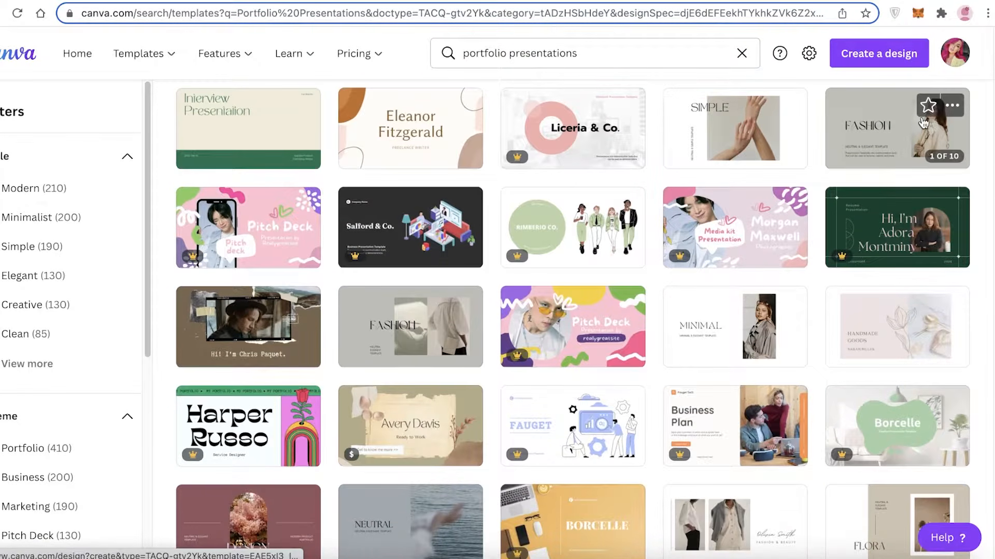
click(882, 143)
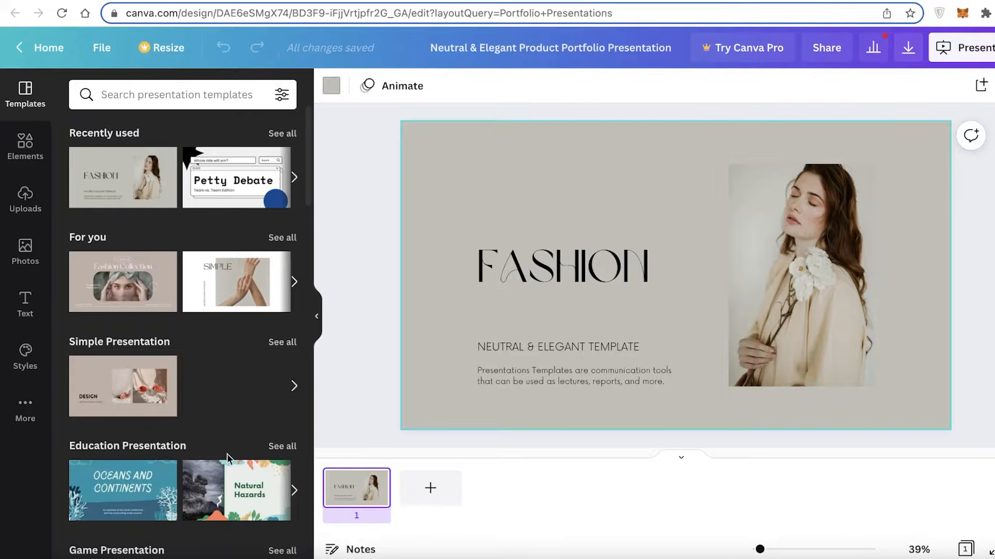
- Open the brown "Fashion Style" template from the Simple Presentation group and apply all 10 of its pages to the design
click(294, 385)
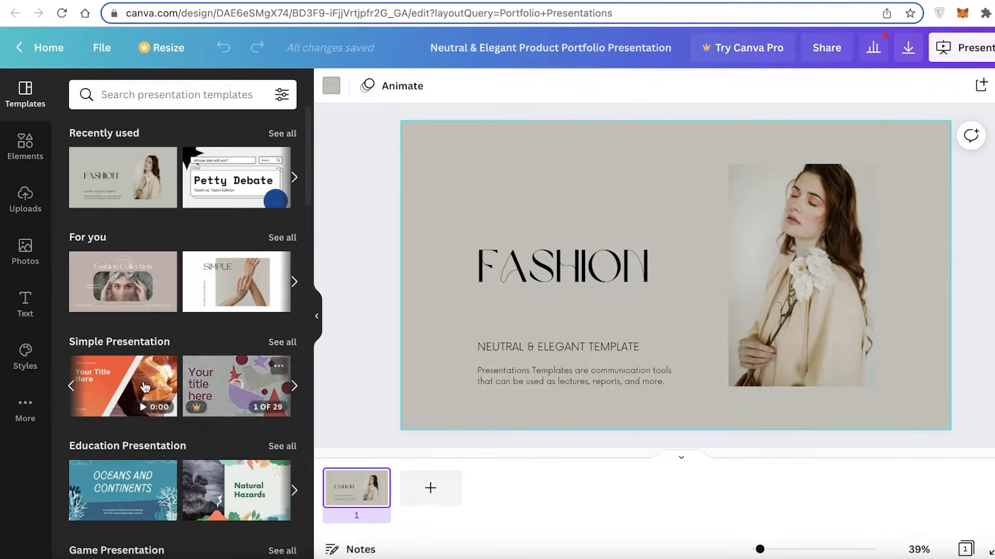
click(79, 391)
click(209, 386)
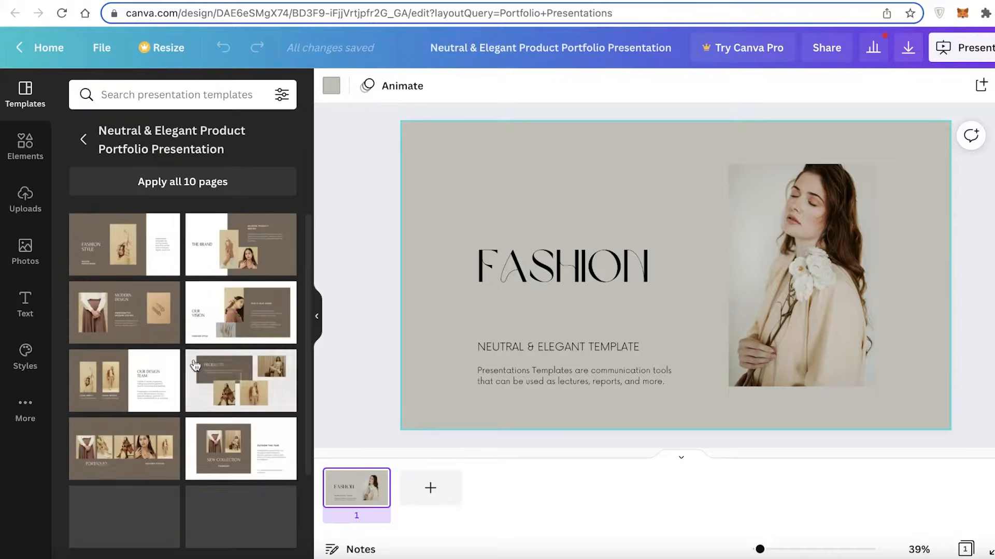
click(193, 181)
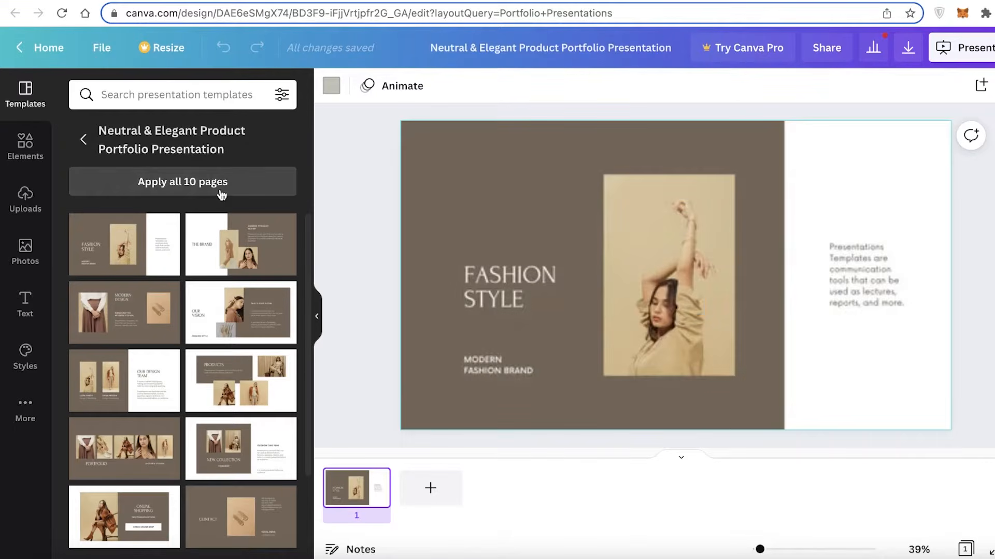
- Move "The Brand" page from second to fourth place in the presentation's page order
click(977, 248)
scroll(784, 407, down, 2)
scroll(514, 486, right, 2)
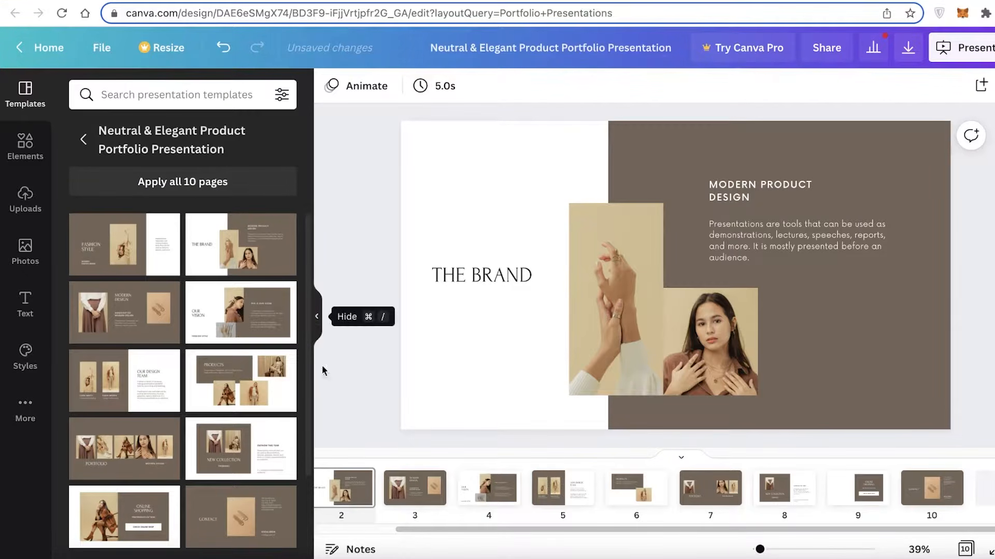
drag(344, 487, 450, 487)
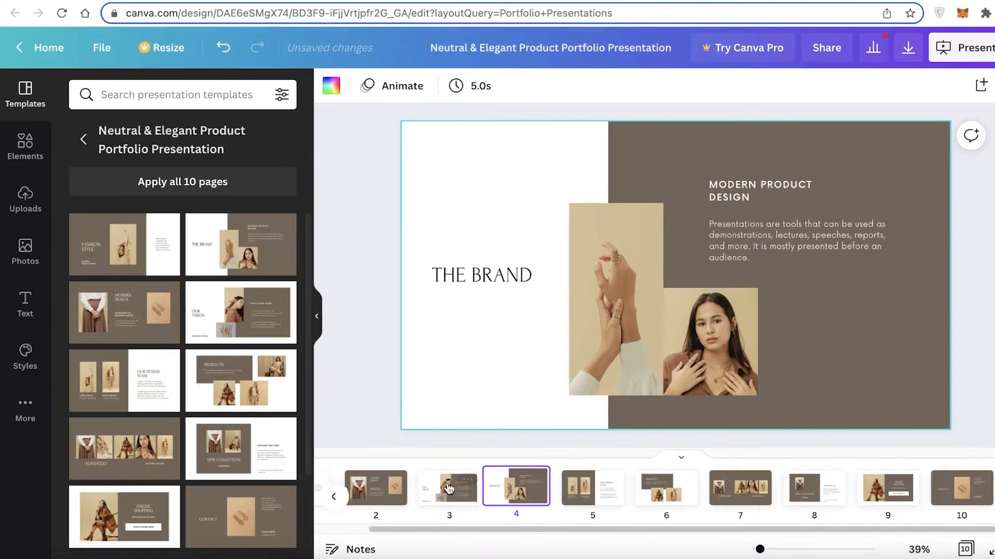
- Return to the first page and delete the woman's photo from it
click(334, 496)
click(354, 506)
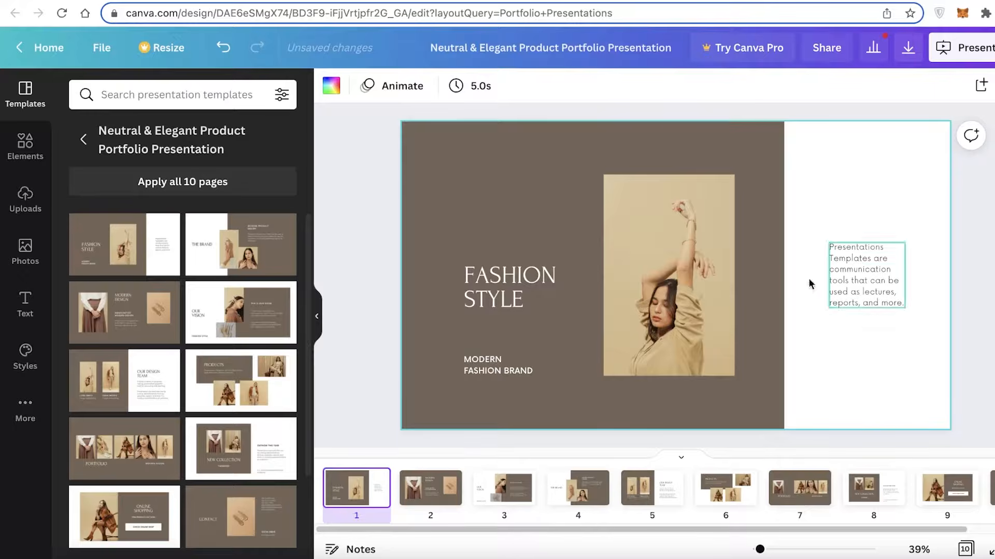
click(668, 275)
key(Delete)
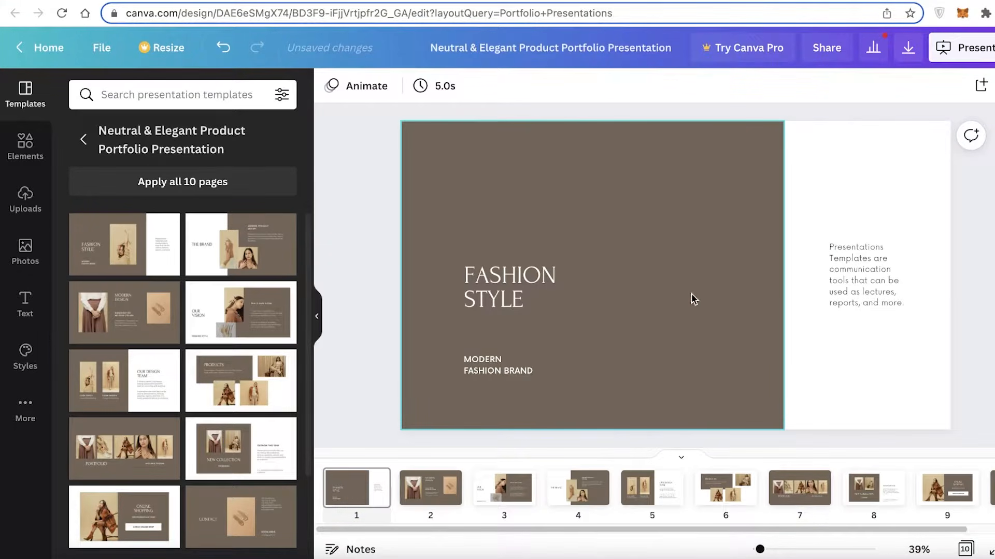
- Replace the "FASHION STYLE" heading on the first page with the portfolio owner's full name on two lines
double_click(487, 300)
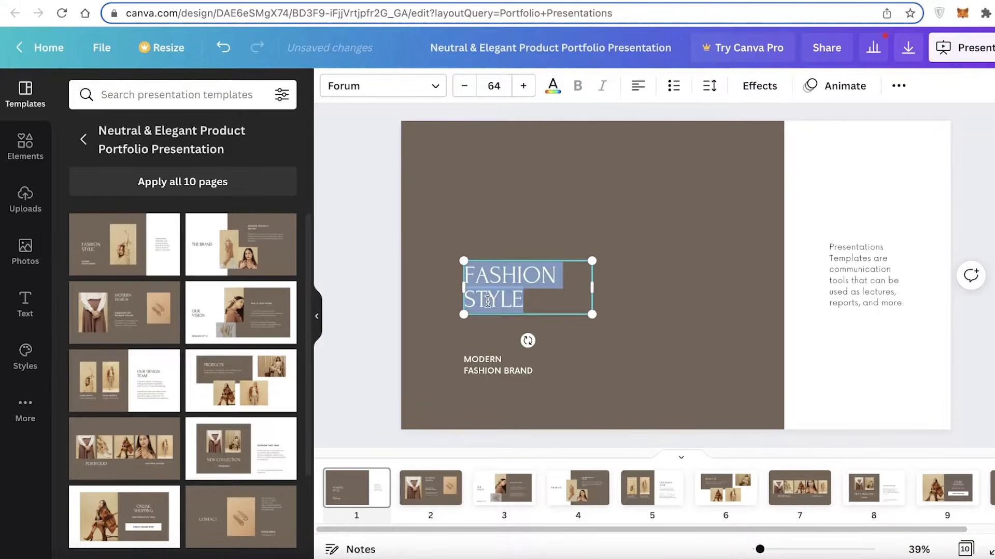
text(JAN)
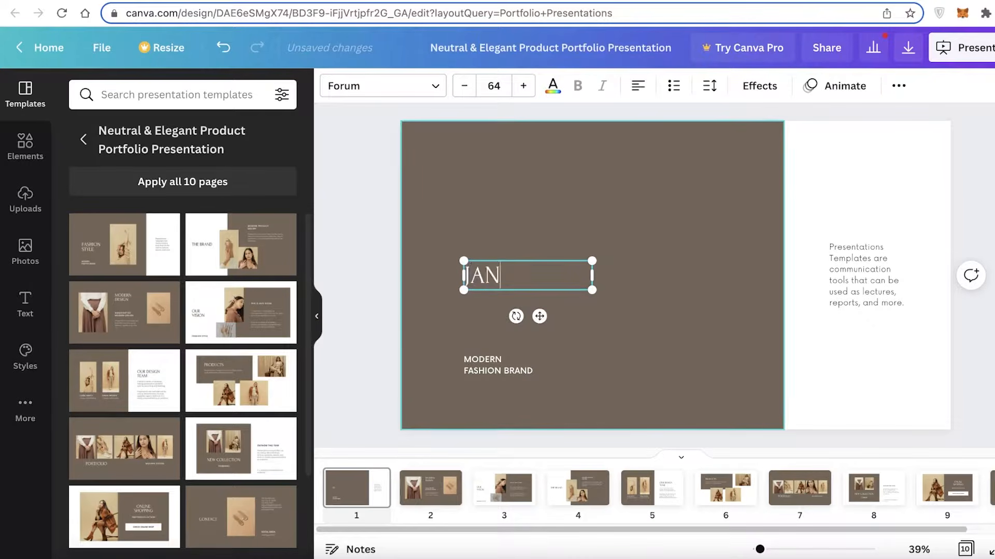
text(E)
key(Return)
text(DOE)
- Replace the "MODERN FASHION BRAND" subtitle on the first page with "MODEL/ACTRESS"
click(488, 378)
click(489, 376)
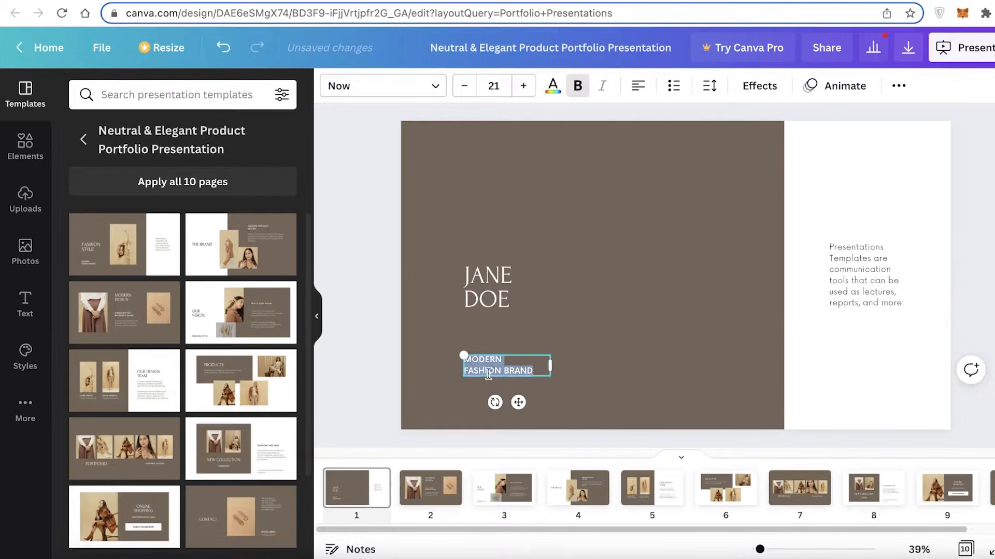
triple_click(489, 373)
click(500, 366)
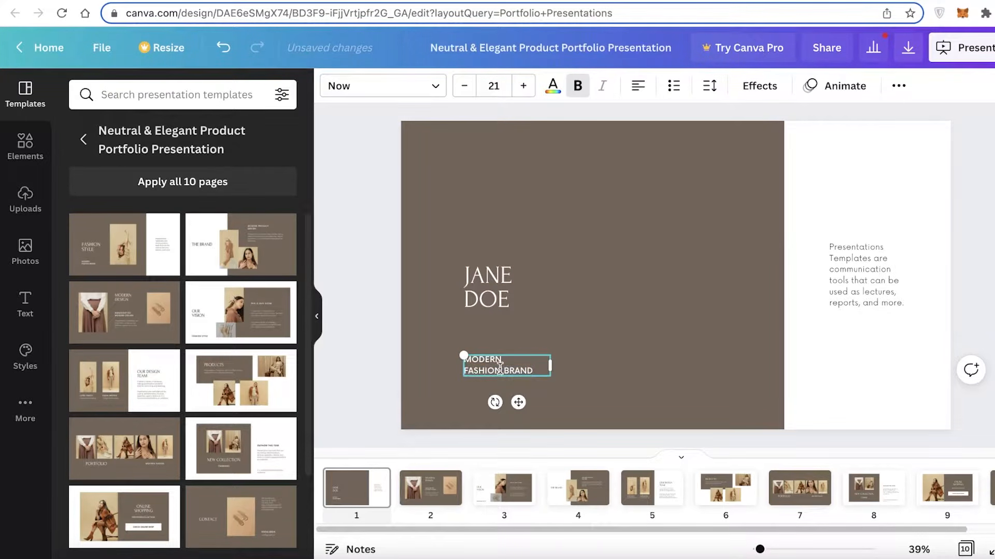
key(ctrl+a)
text(M)
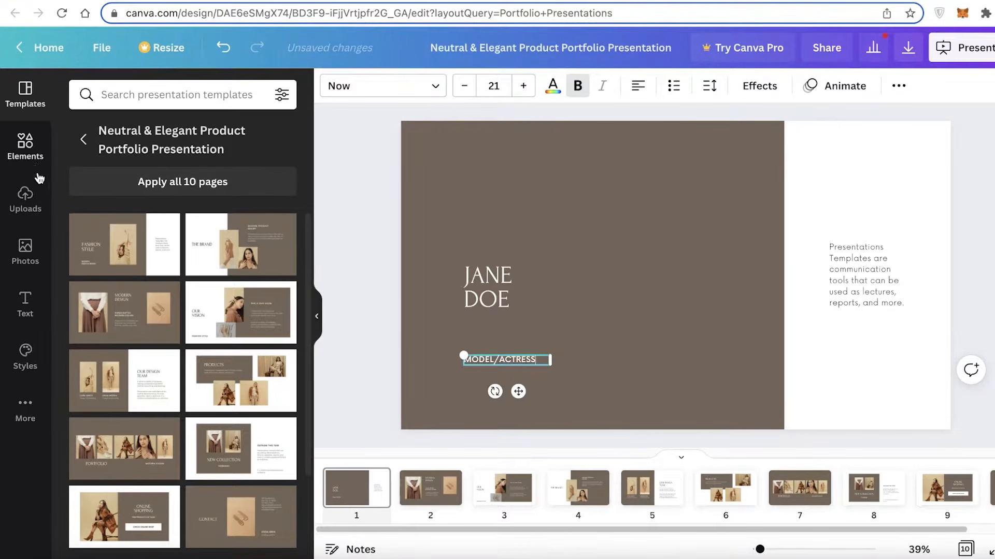
- Search the elements library for "GRID"
click(25, 148)
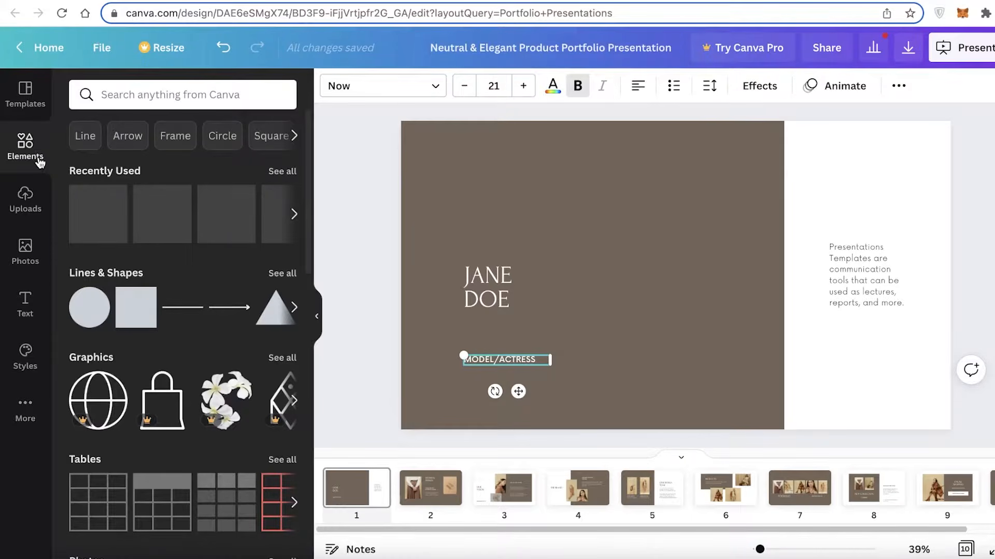
click(183, 93)
text(GRIB)
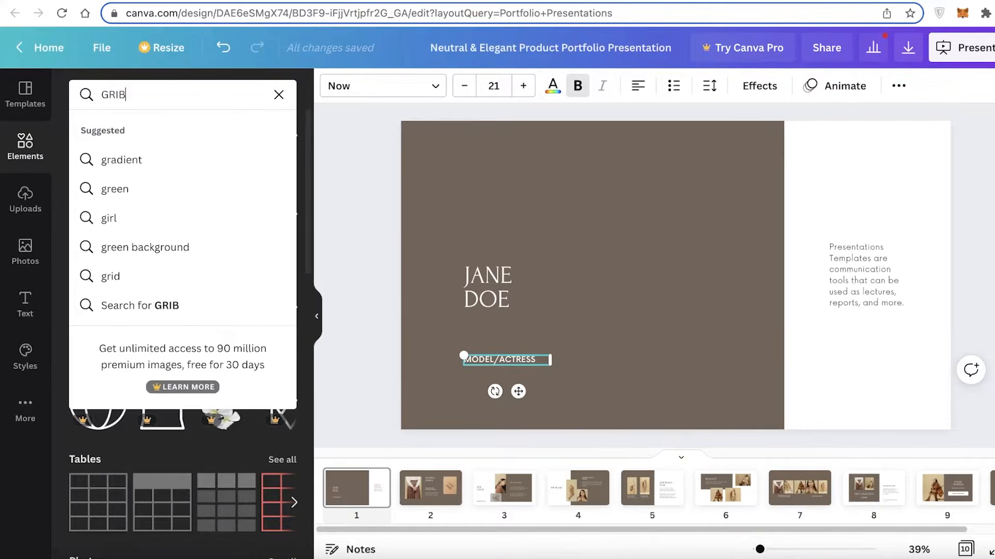
key(BackSpace)
text(D)
key(Return)
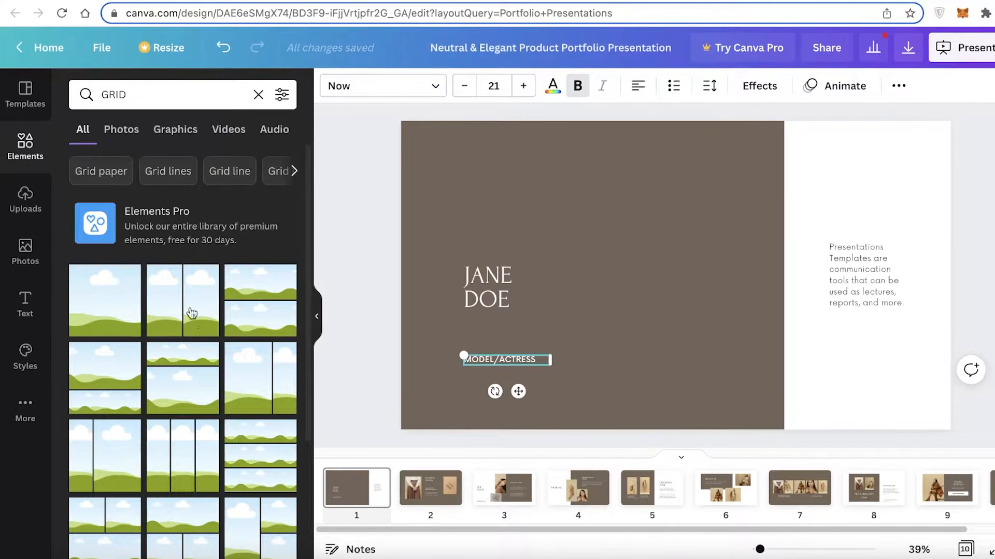
- Insert the single-cell photo grid from the "GRID" search results onto the first page
scroll(165, 277, down, 1)
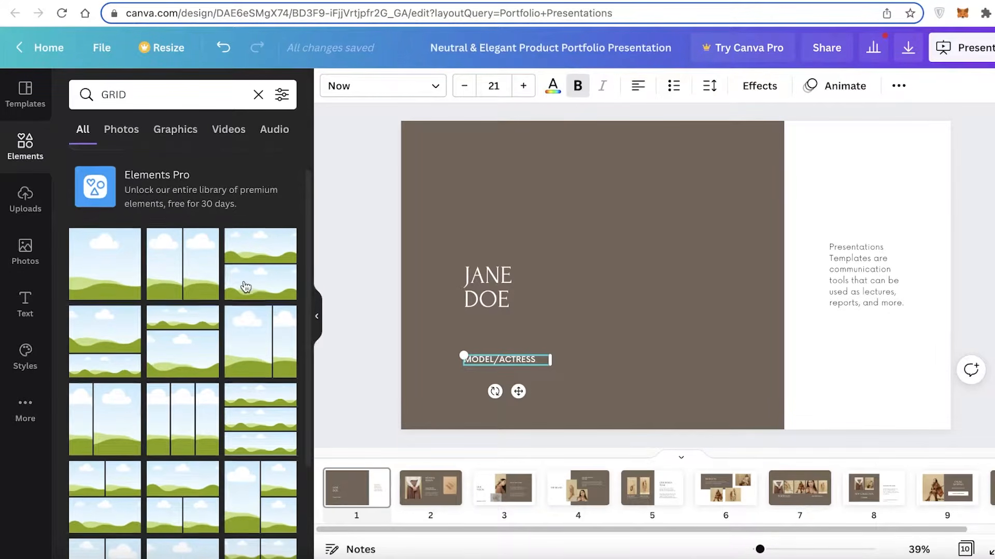
scroll(200, 357, down, 5)
scroll(154, 366, down, 7)
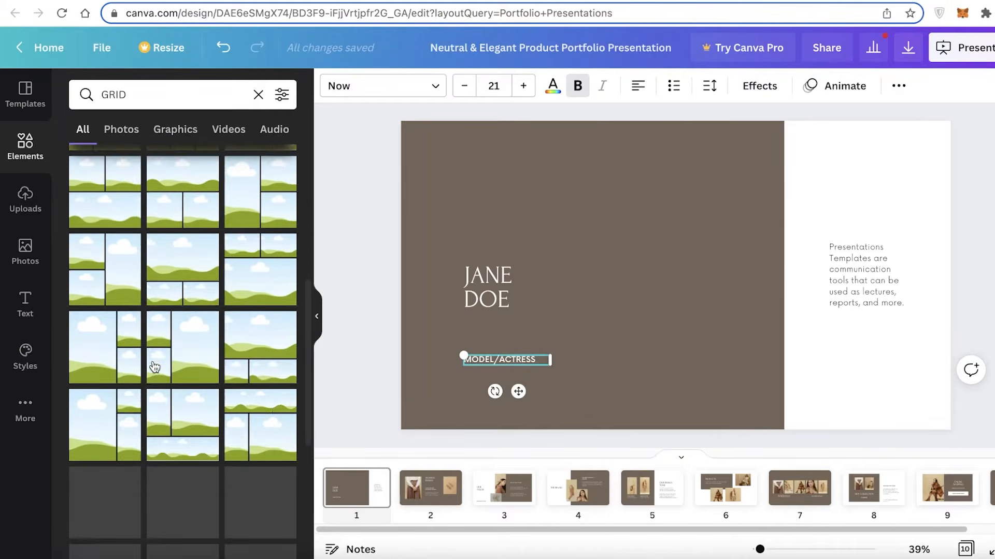
scroll(290, 288, up, 12)
click(110, 262)
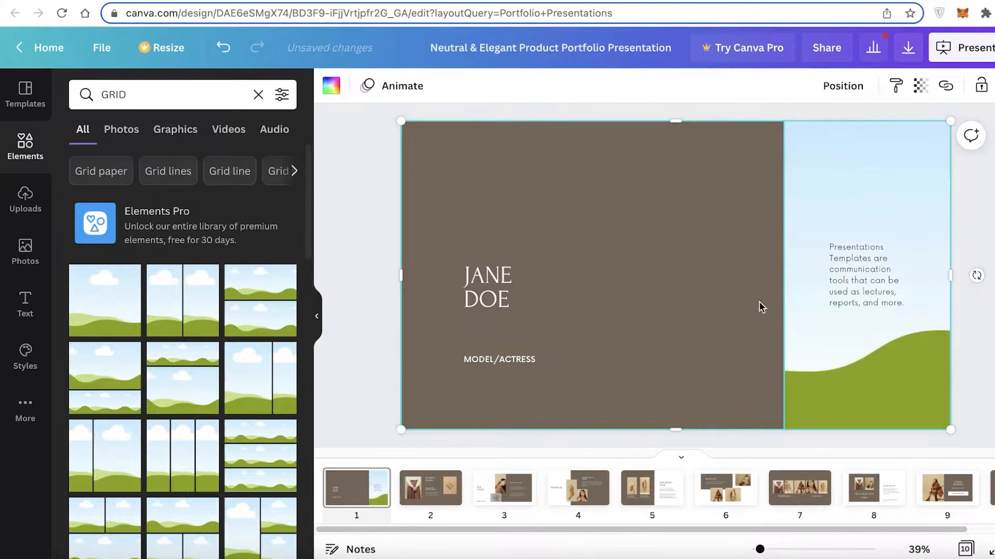
- Shrink the grid to a tall portrait frame and place it beside the name, inside the brown area
drag(881, 200, 804, 193)
drag(877, 122, 529, 249)
drag(380, 320, 644, 246)
right_click(866, 199)
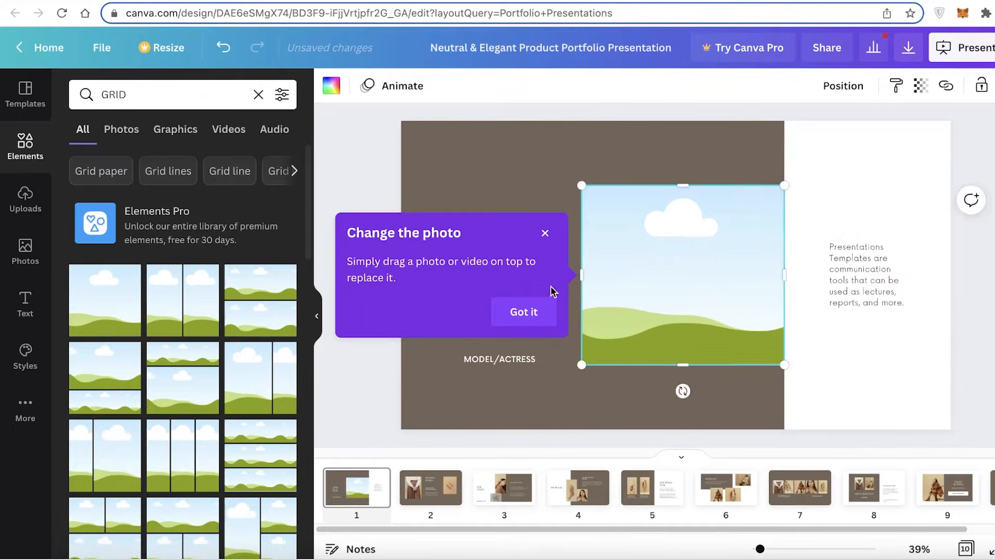
drag(587, 280, 663, 214)
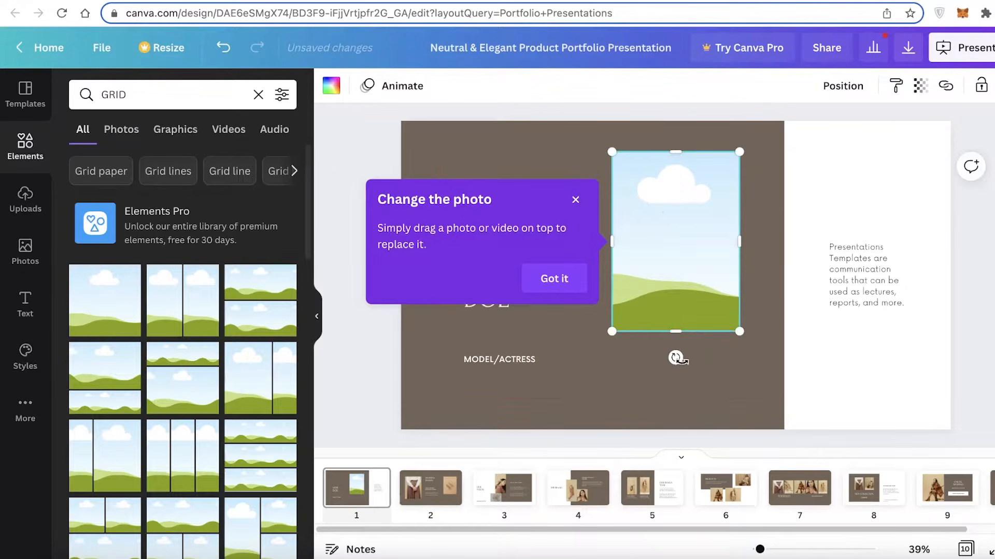
drag(677, 331, 675, 391)
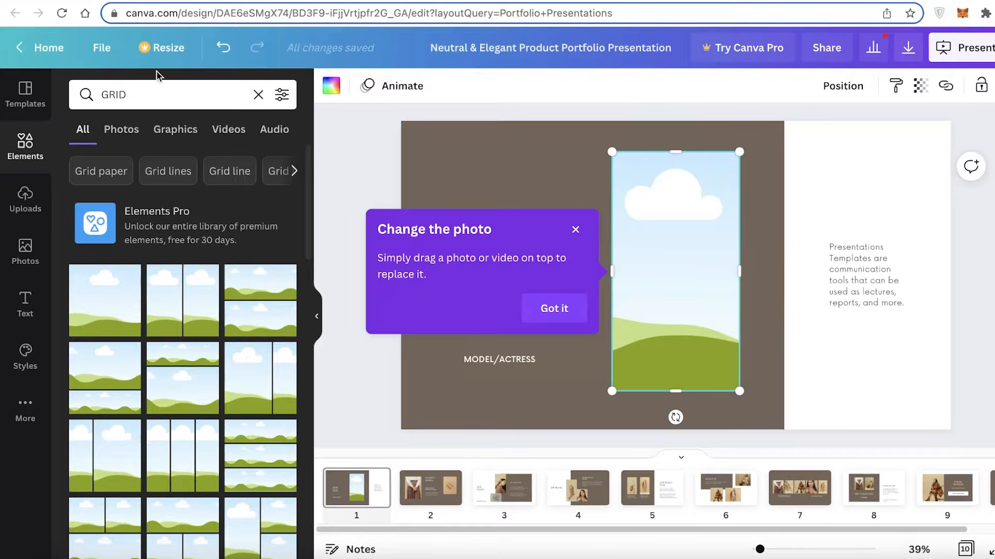
- Search the photo library for "model" and fill the grid with the black-and-white photo of the woman holding a camera
click(26, 246)
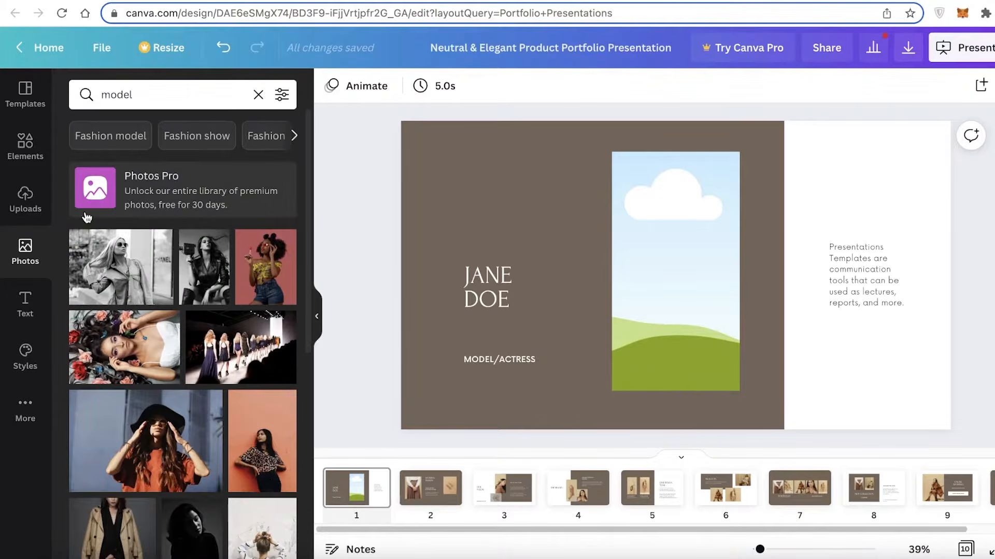
click(215, 265)
drag(651, 212, 668, 222)
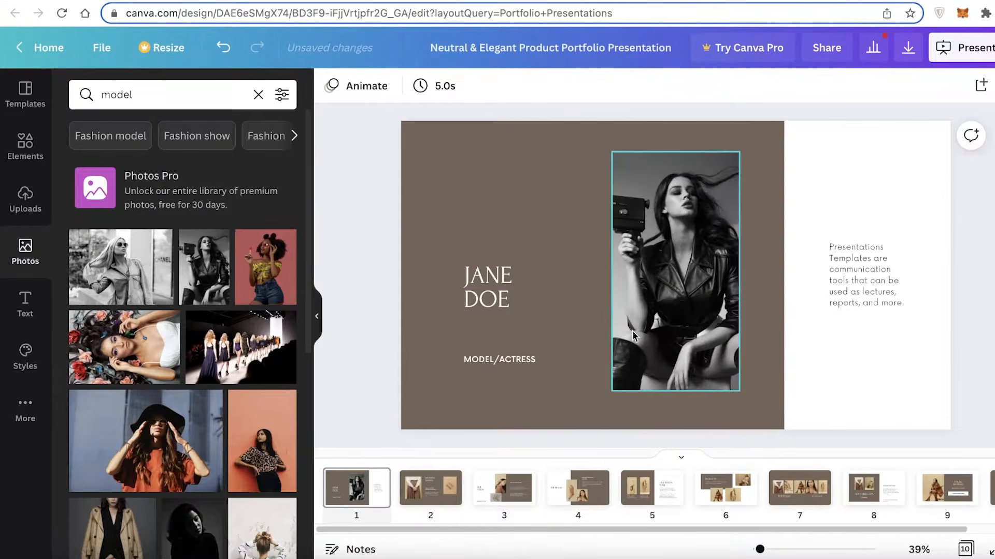
- Nudge the photo frame slightly lower on the first page and delete the placeholder paragraph from the white area
click(641, 280)
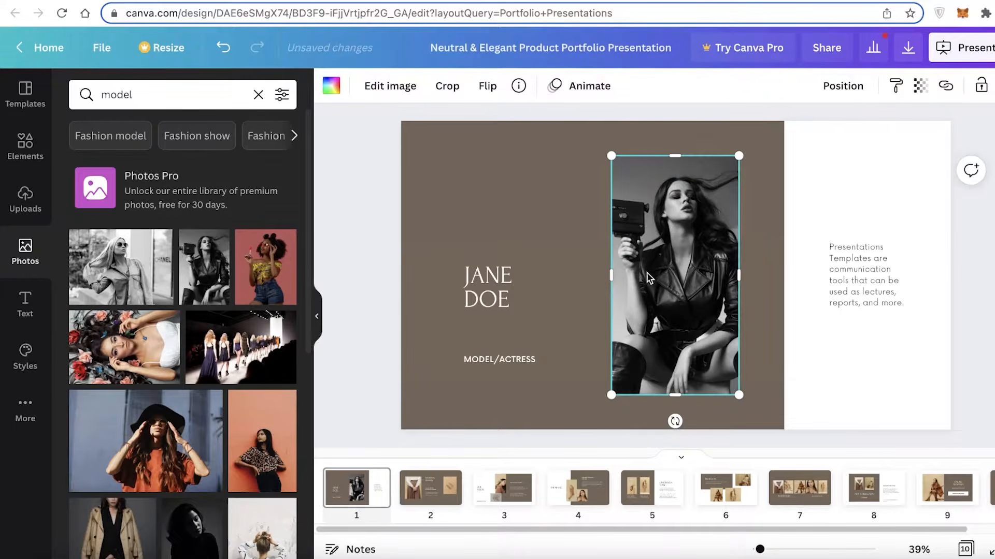
drag(647, 278, 648, 275)
click(862, 275)
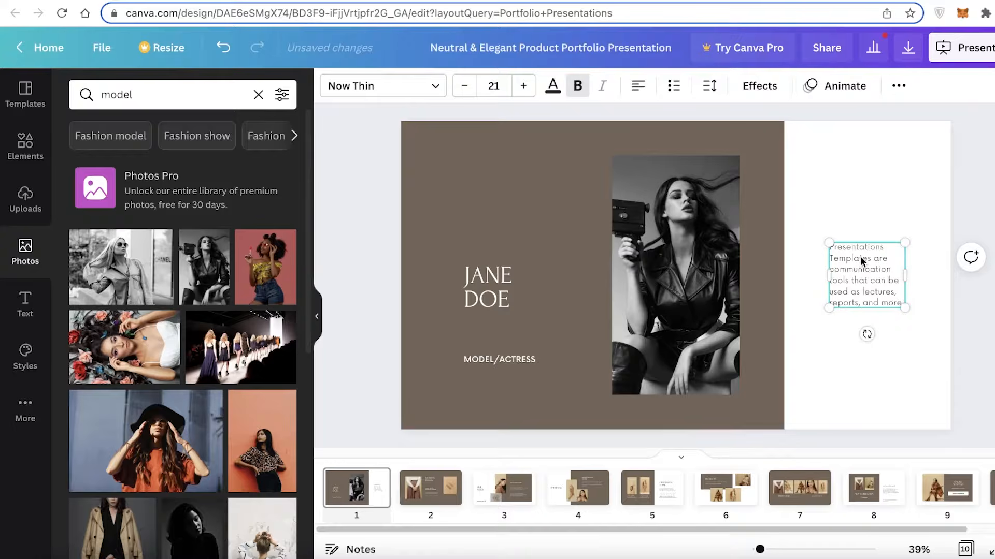
key(Delete)
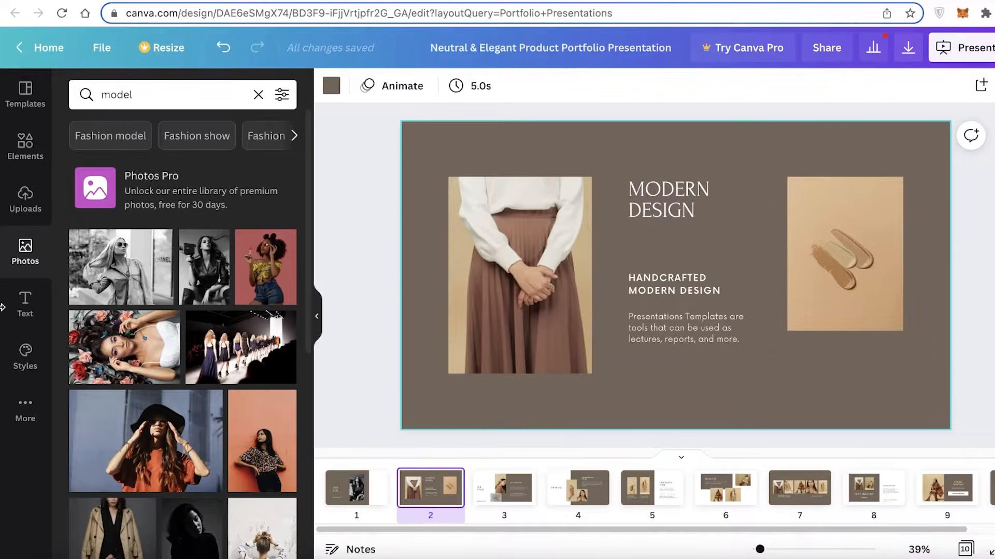
- Replace the second page's photos with the woman lying among flowers in the large frame and the woman in a black hat in the small one
drag(265, 259, 279, 262)
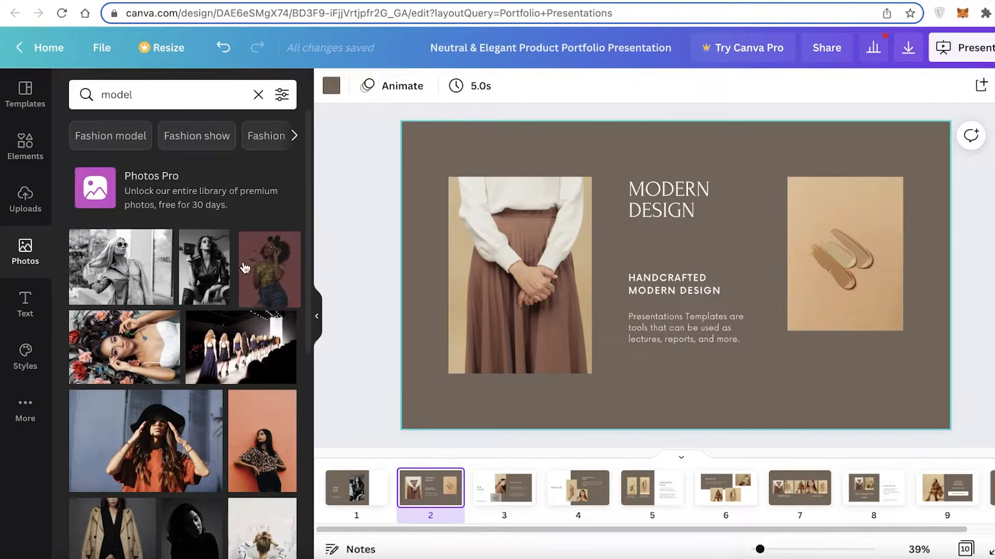
drag(137, 337, 449, 297)
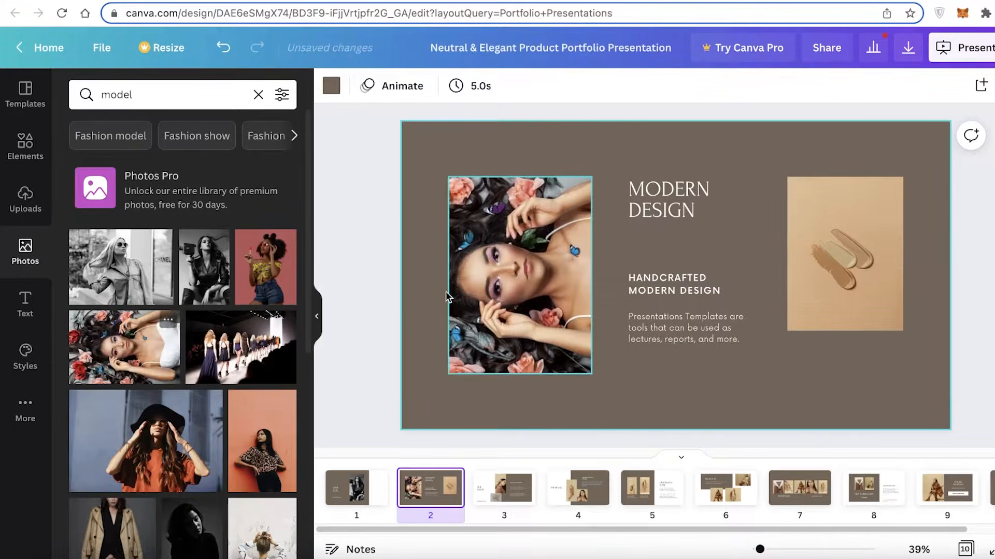
drag(203, 441, 813, 286)
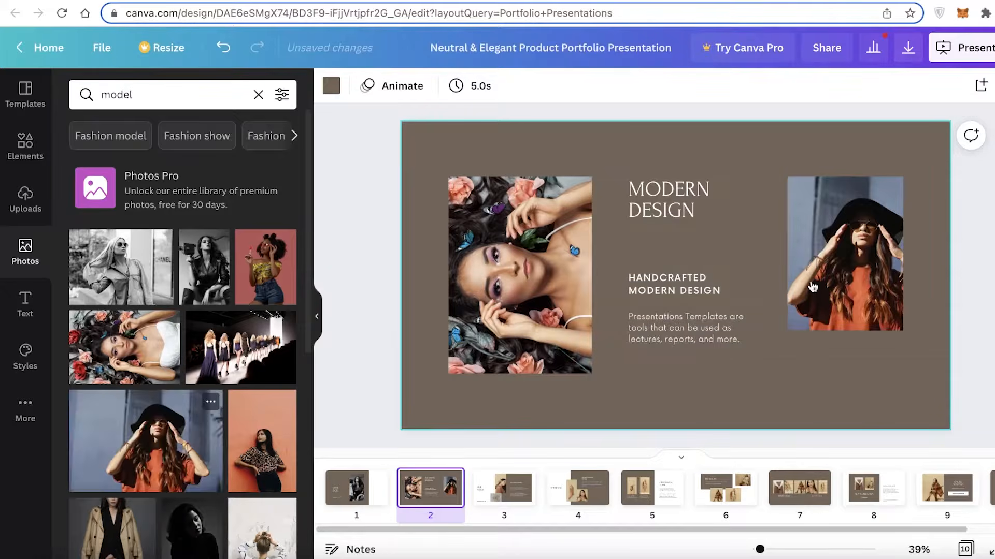
- Replace the "MODERN DESIGN" heading on the second page with "VOUGE SHOOTS"
click(659, 201)
click(659, 201)
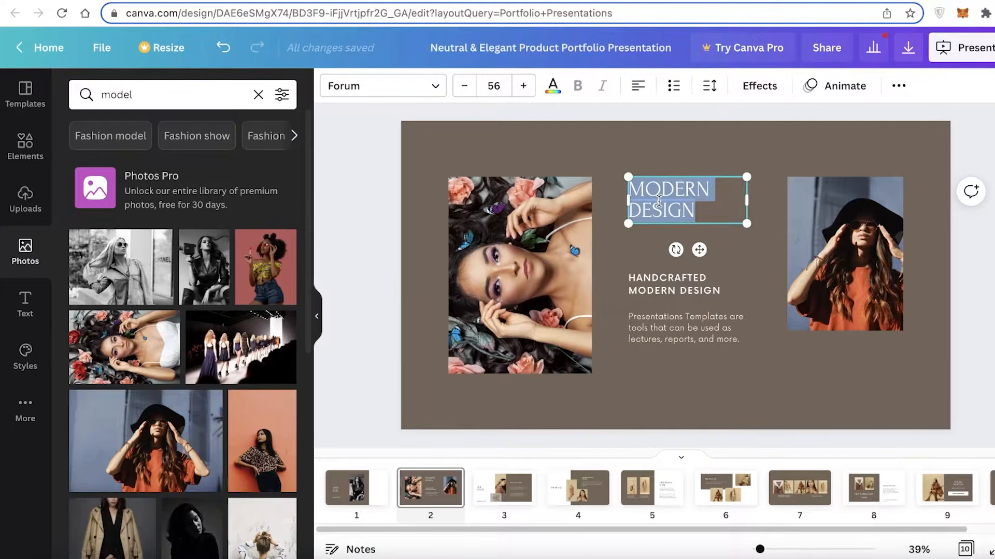
text(YOU)
text(GE S)
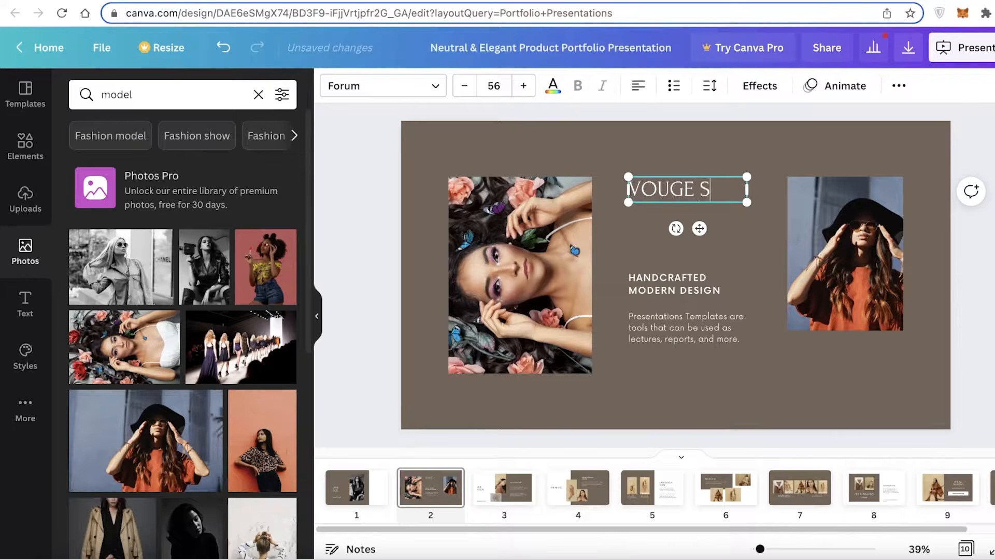
text(HOOTS)
- Change the second page's subheading to "XTZ" and the paragraph below it to "SAMPLE TEXT"
double_click(697, 277)
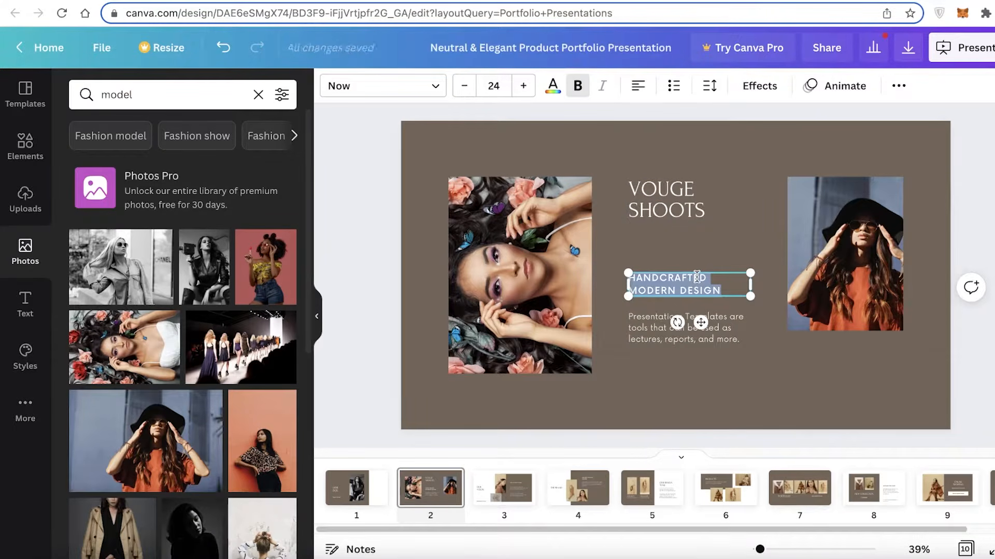
text(XTZ)
double_click(685, 328)
text(s)
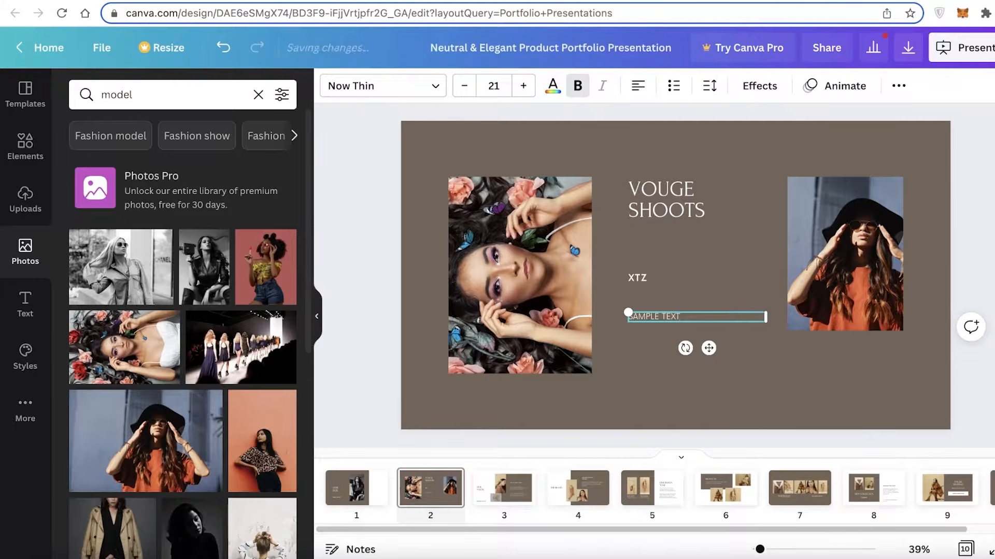
key(Escape)
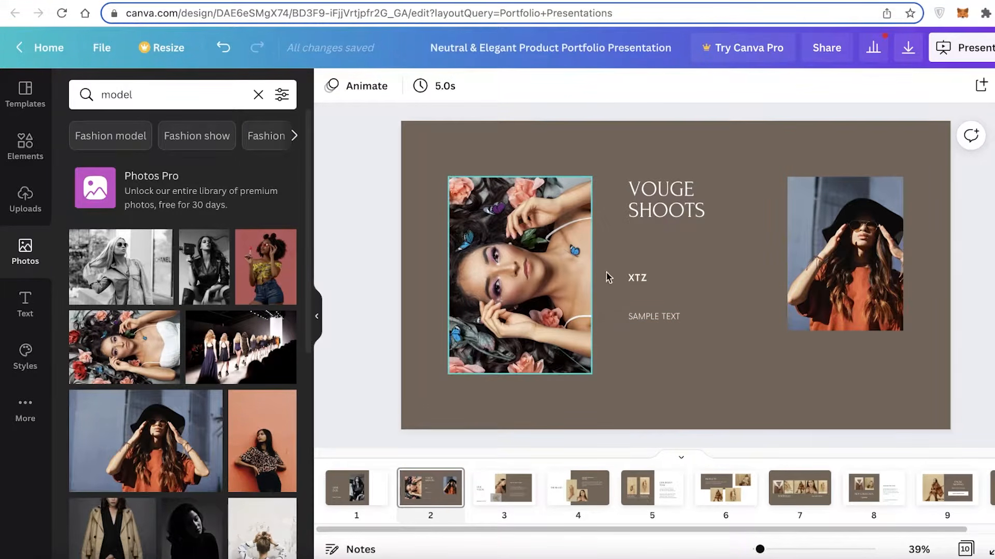
- Delete the "OUR VISION", "THE BRAND" and "OUR DESIGN TEAM" pages from the presentation
click(518, 495)
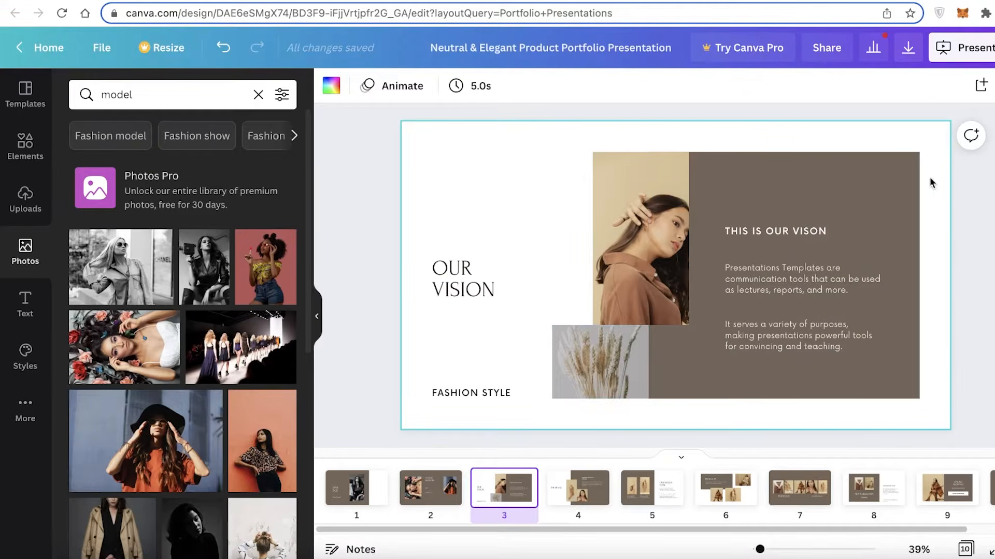
right_click(502, 488)
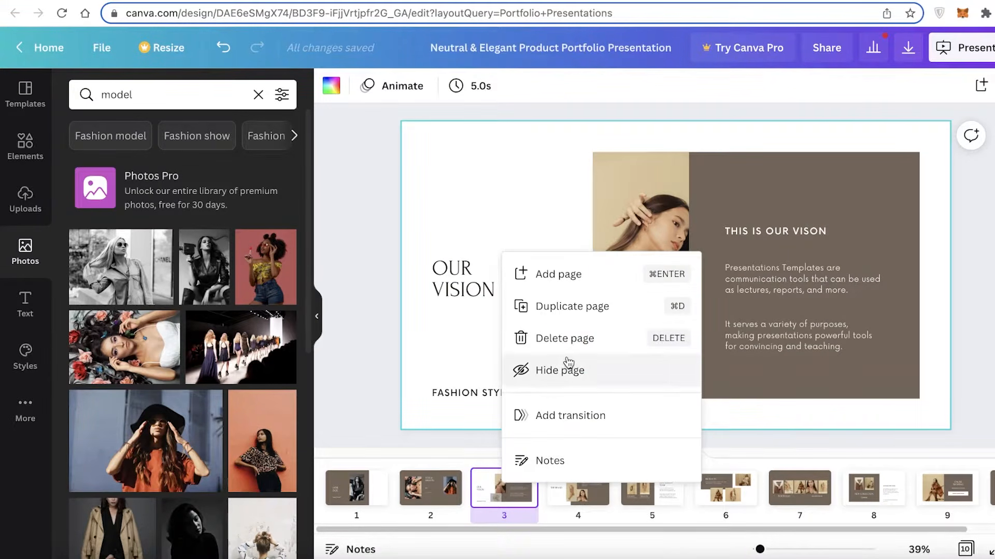
click(569, 341)
right_click(500, 505)
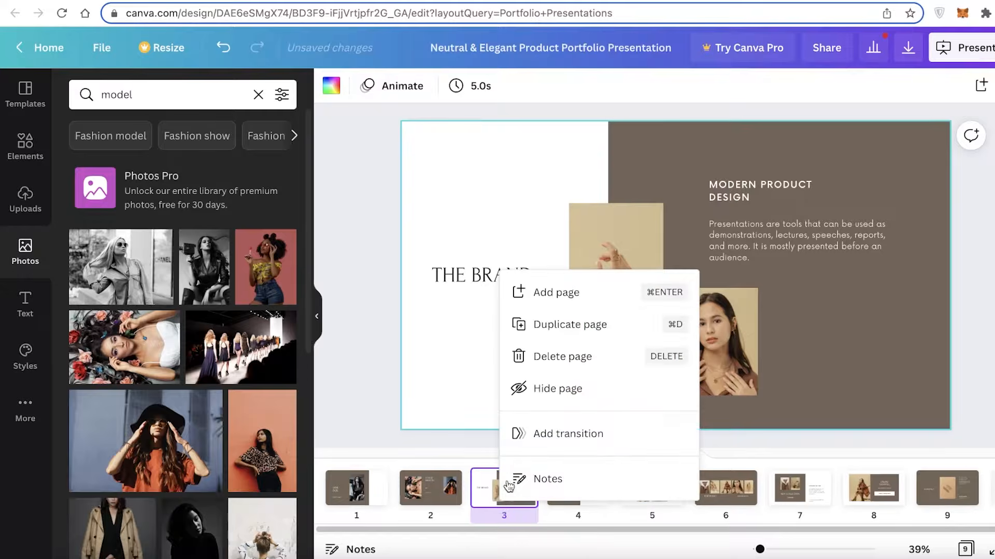
click(548, 362)
right_click(534, 500)
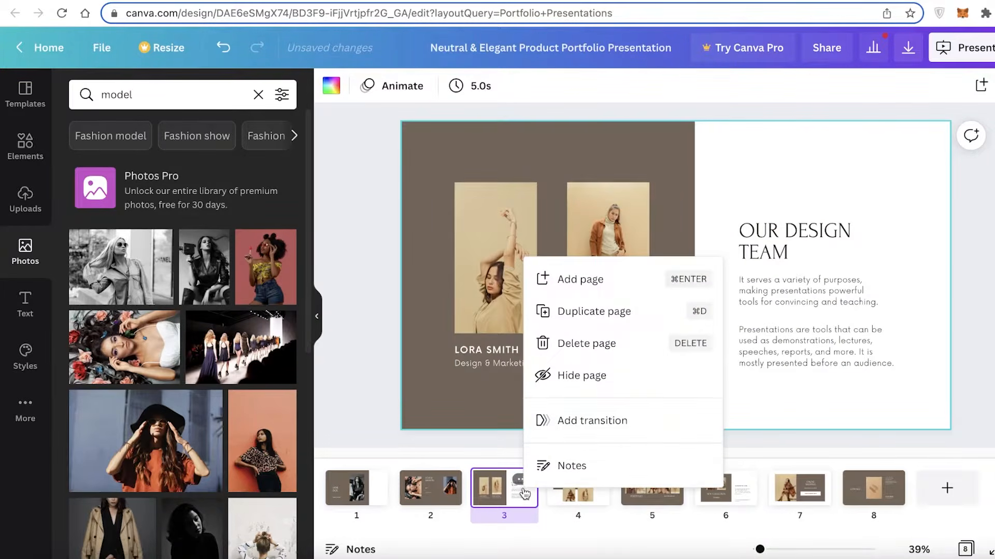
click(575, 343)
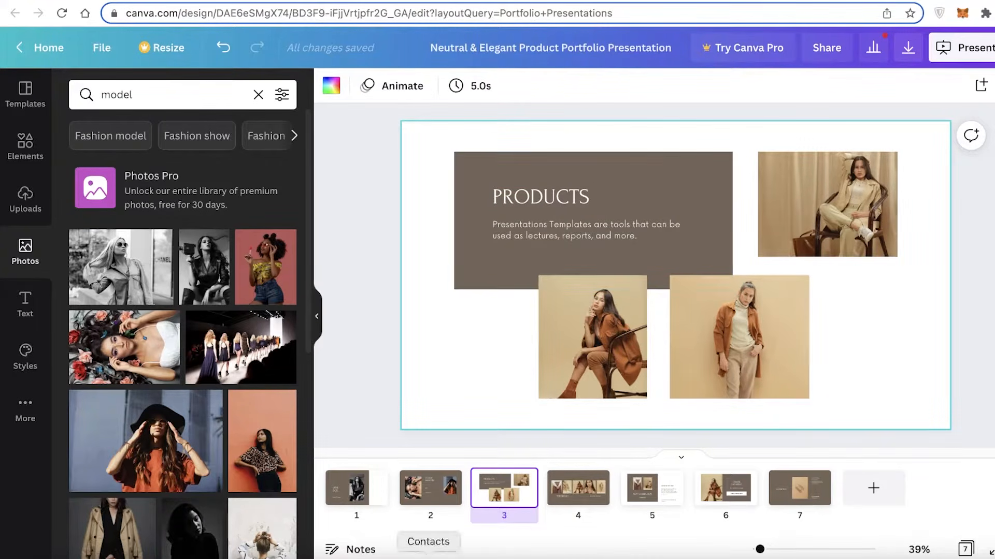
click(511, 205)
click(511, 205)
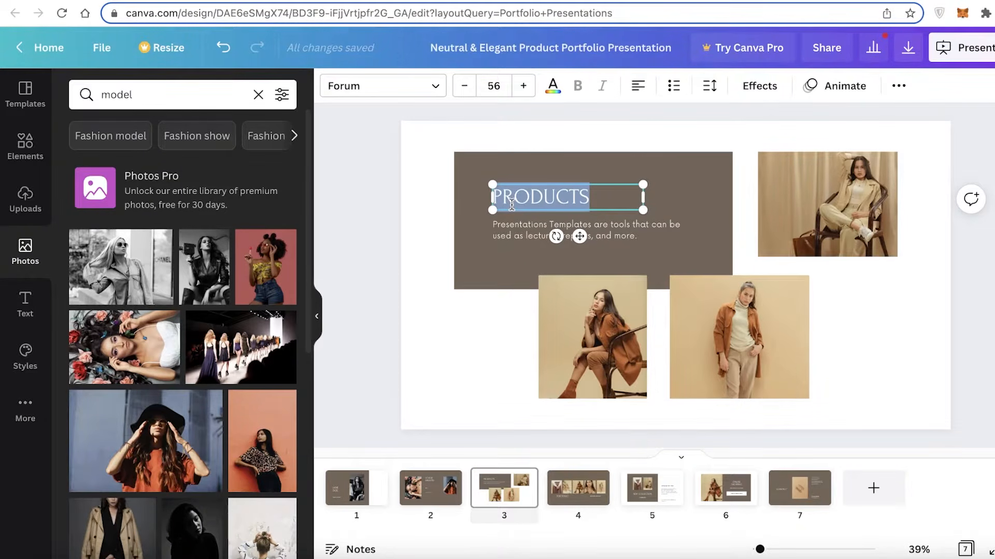
text(TEAM WORK)
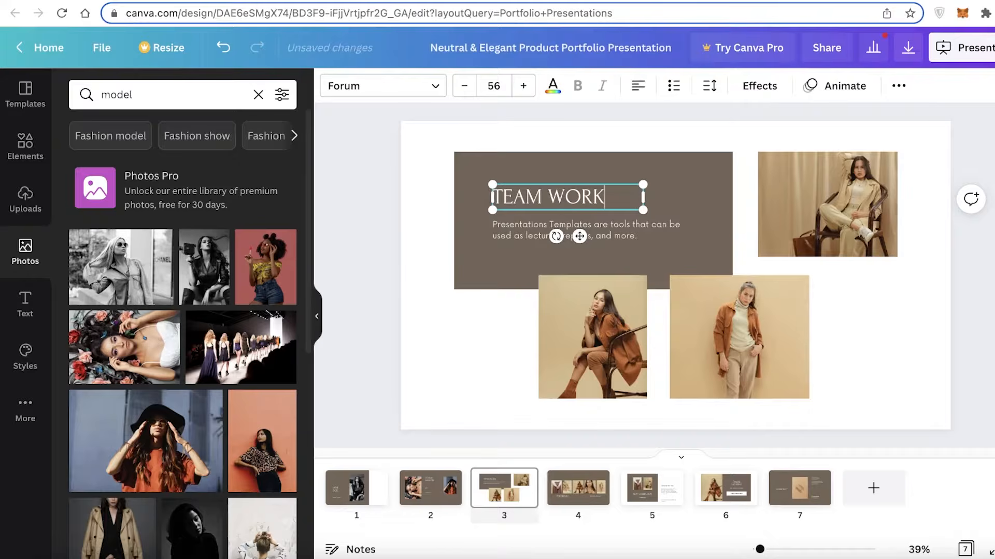
- Replace the third page's heading with "QUALITIES"
click(510, 220)
click(527, 207)
click(530, 205)
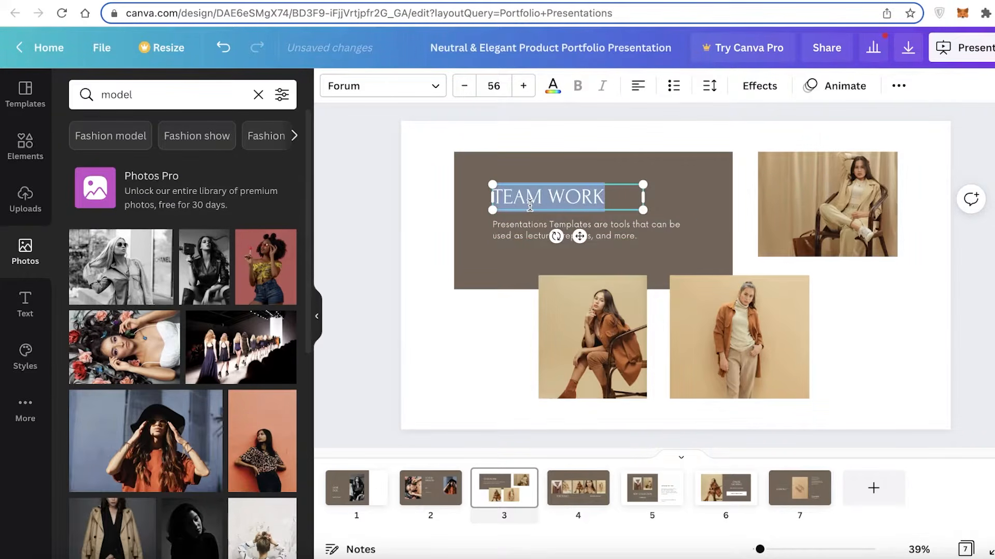
text(QUALITIES)
- Replace the paragraph under the heading with "I HAVE WORKED IN THIS FEILD FOR OVER 10 YEARS AND IVE DEVELOPED SOME QUALITIES LIKE..."
double_click(585, 230)
key(BackSpace)
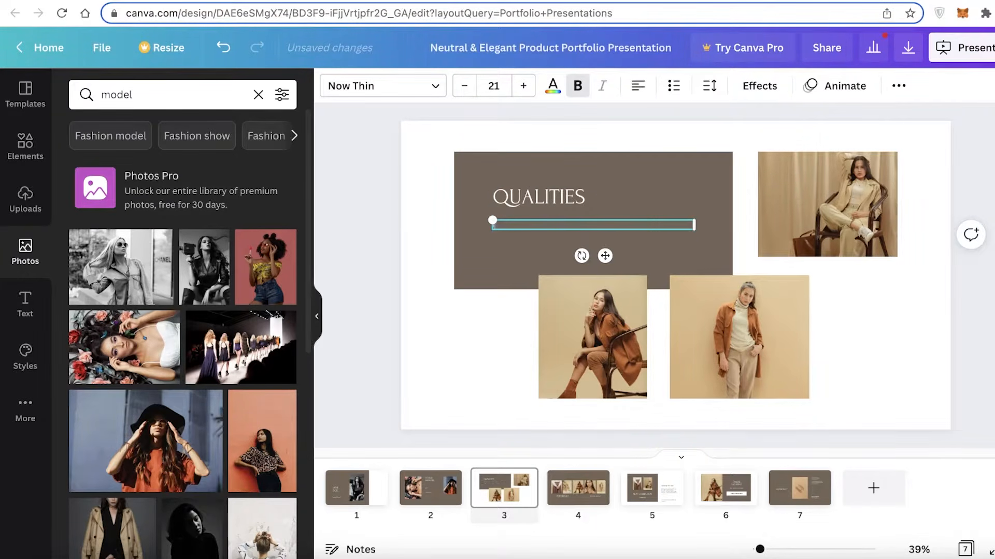
text(HAVE WORKED IN THIS FEILD FOR OVE)
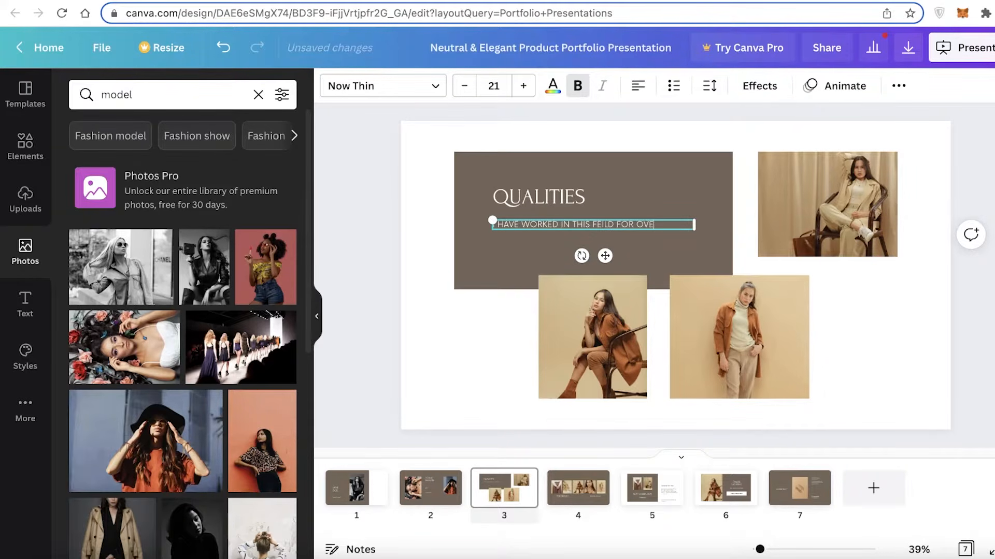
text(R 10 YEARS A)
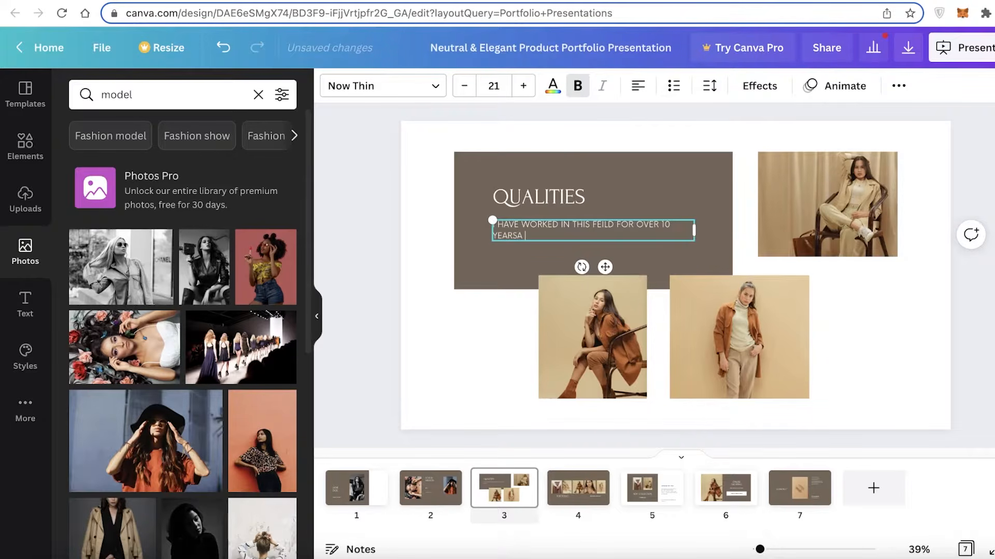
text(ND IVE DEVELOPED SOME Q)
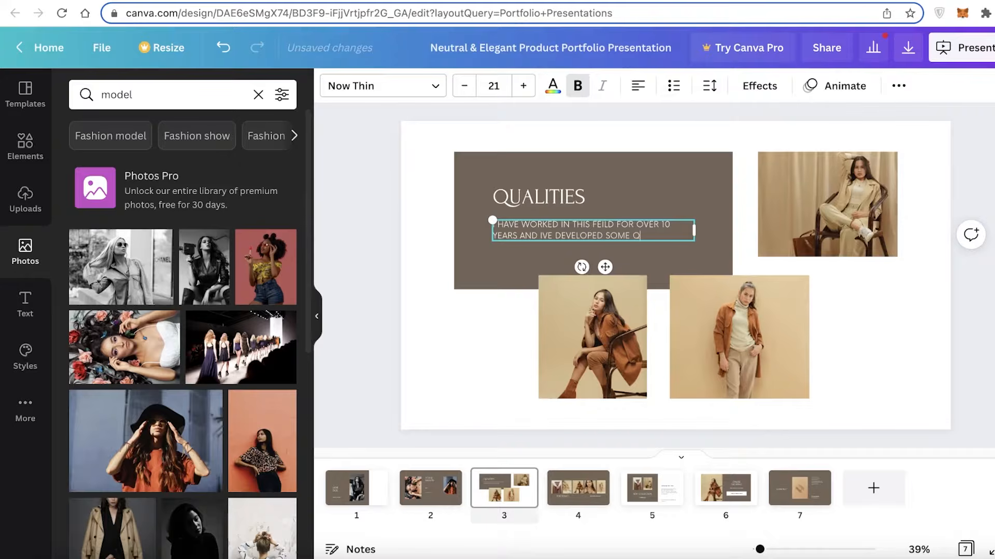
text(UALITIES )
text(LIKE...)
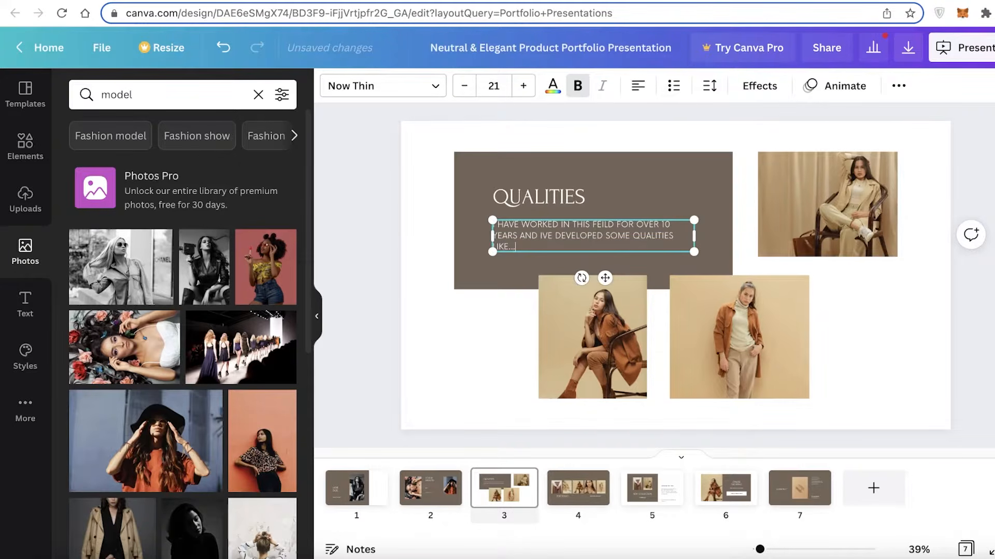
- Delete the row of five photos from the "PORTFOLIO" page
click(570, 500)
click(521, 356)
double_click(521, 355)
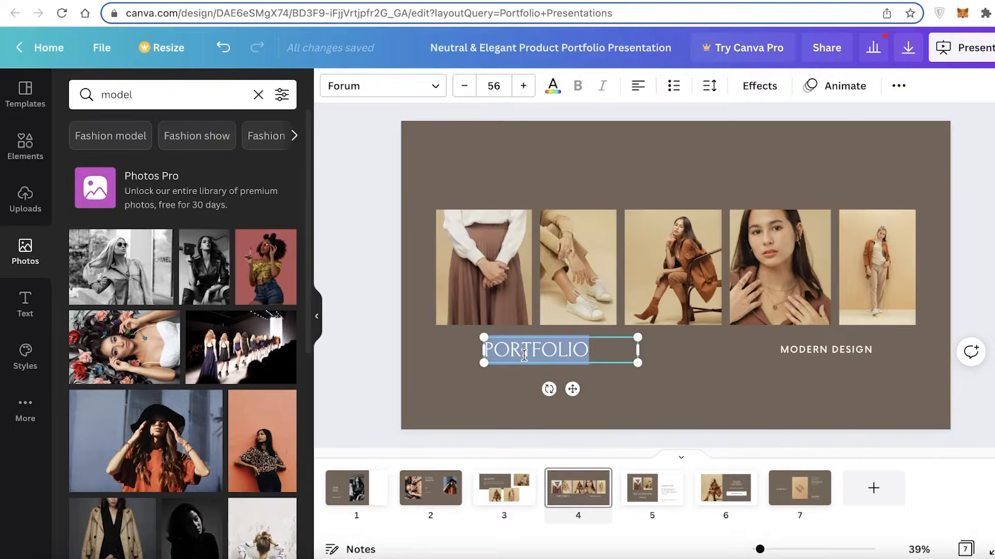
drag(424, 235, 988, 275)
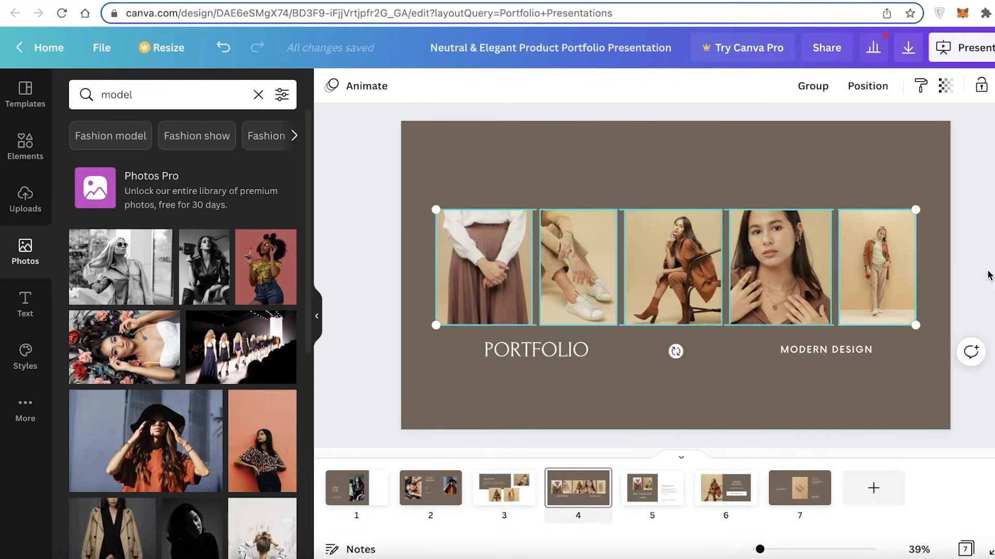
key(Delete)
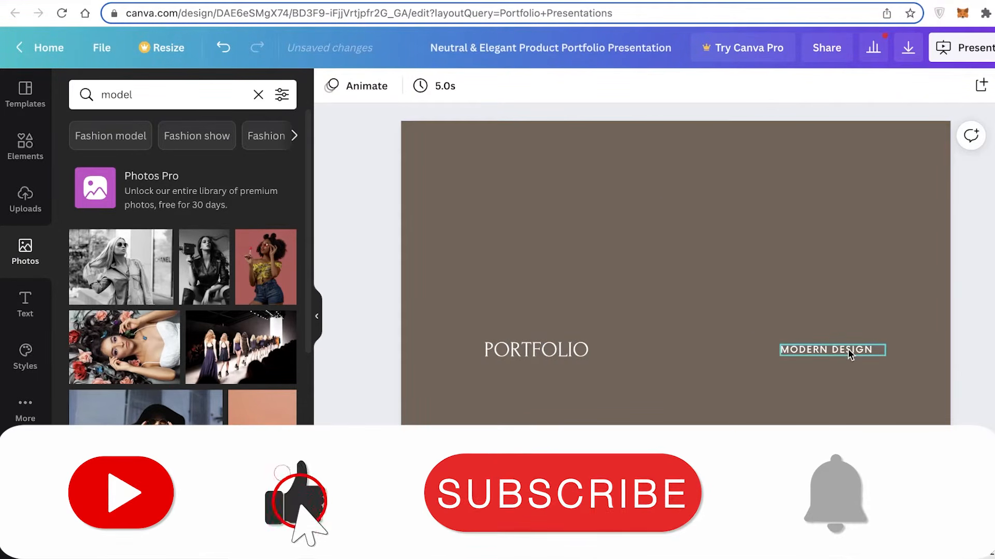
- Move the "MODERN DESIGN" text to the page's upper-left area and replace it with "- TEAM PLAYER" and "-FOLLOWING INSTRUCTION" on separate lines
drag(849, 353, 527, 166)
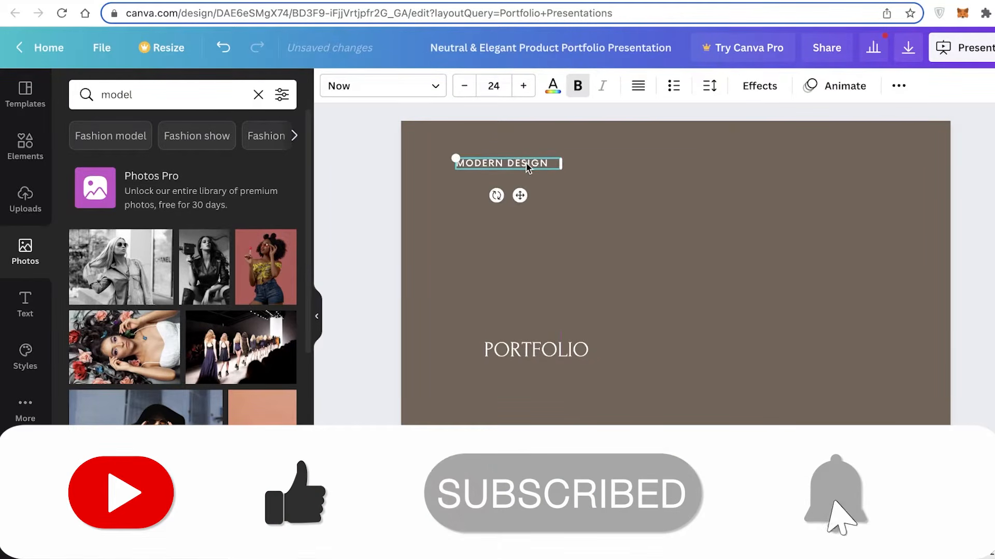
double_click(527, 164)
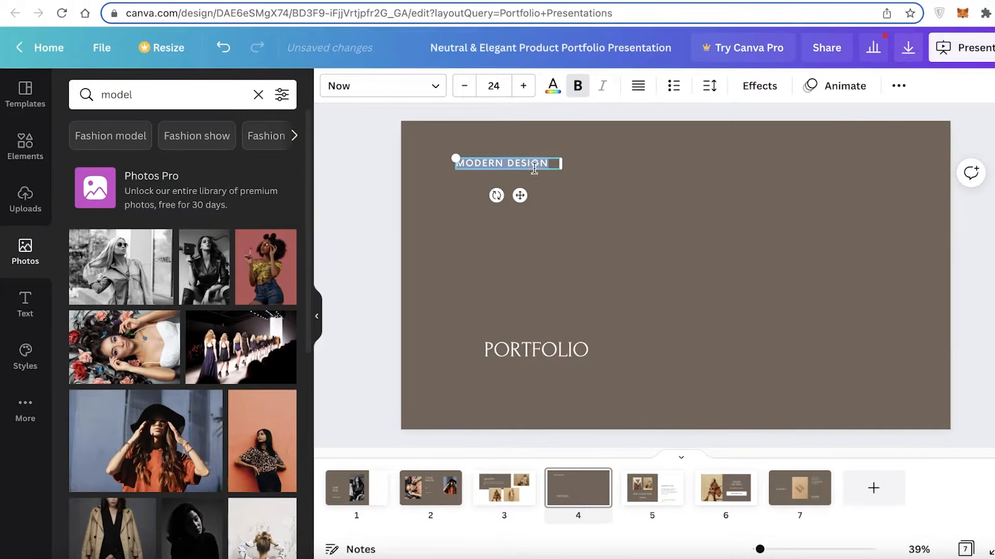
text(TEAM PLAY)
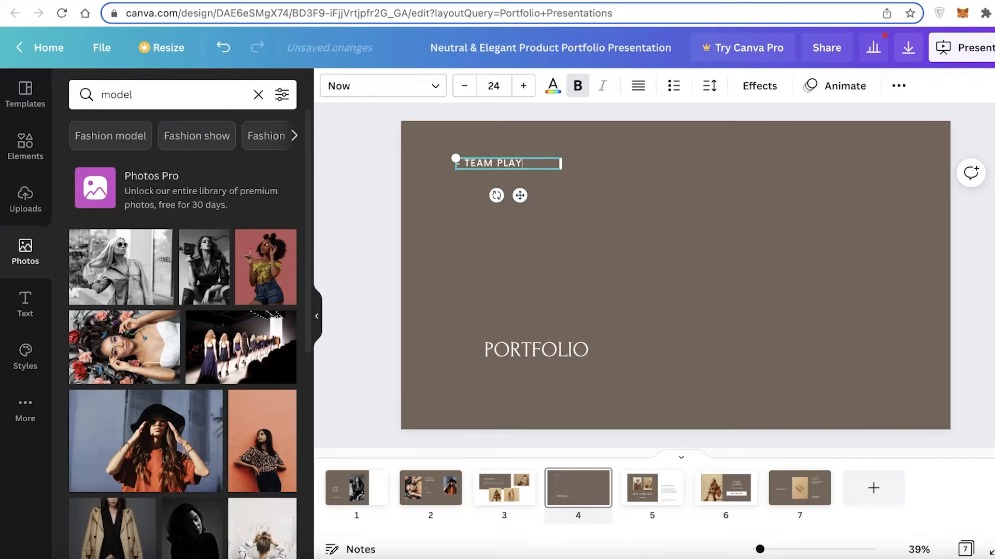
text(ER FOLLOWING INSTRUCTION)
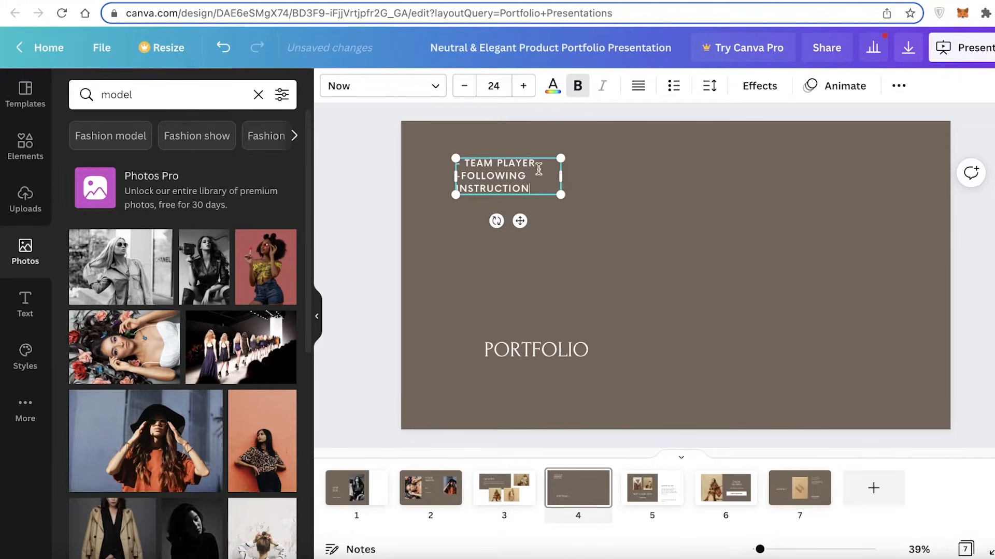
- Enlarge and widen the qualities text box, setting its font size to 44.7 so each quality fits on one line
drag(561, 195, 734, 254)
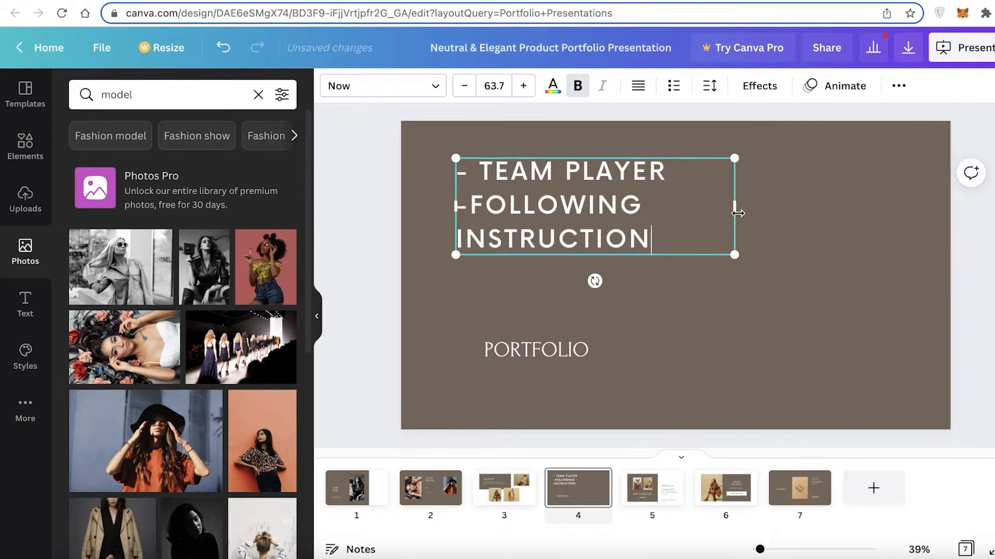
drag(737, 213, 819, 206)
drag(648, 237, 458, 170)
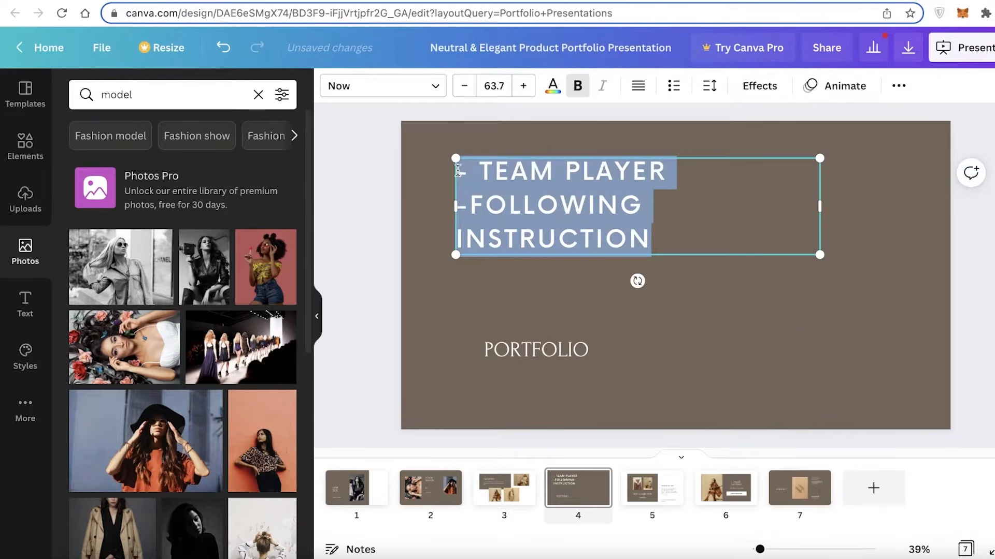
click(471, 95)
click(471, 96)
click(472, 96)
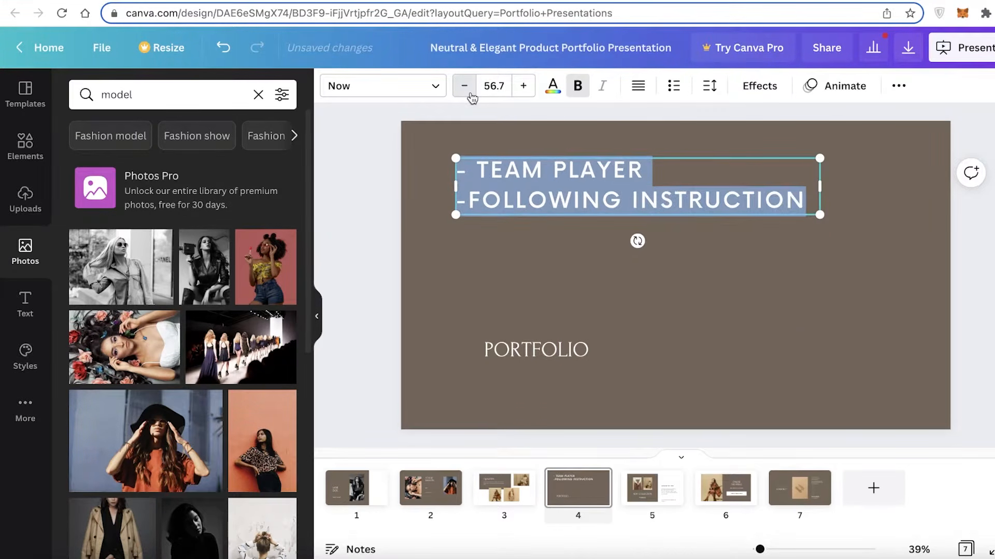
click(471, 96)
click(471, 95)
click(470, 95)
click(471, 95)
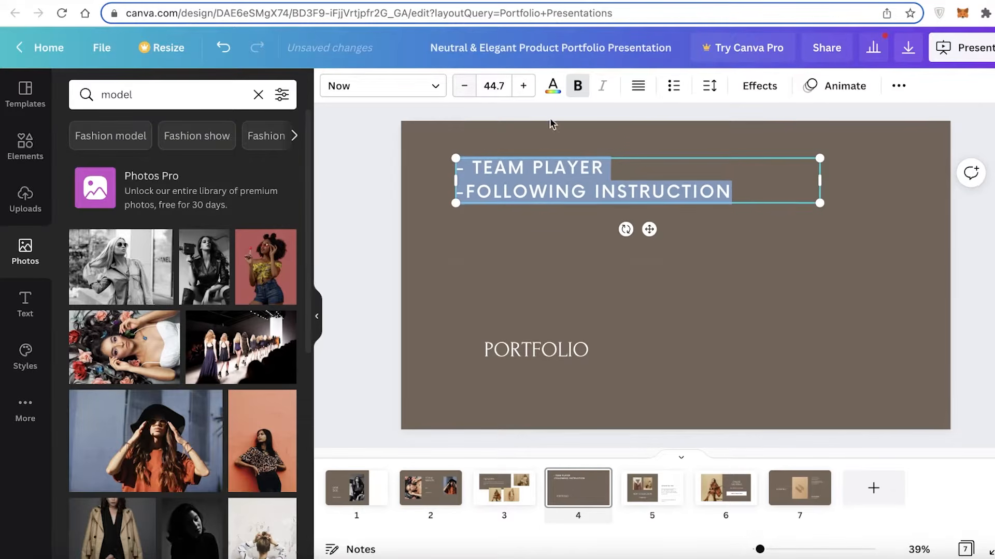
- Add the lines "-MALLIBULE" and "-FLEXIBLE SCHEDULE" below "-FOLLOWING INSTRUCTION" in the qualities list
click(741, 200)
key(Return)
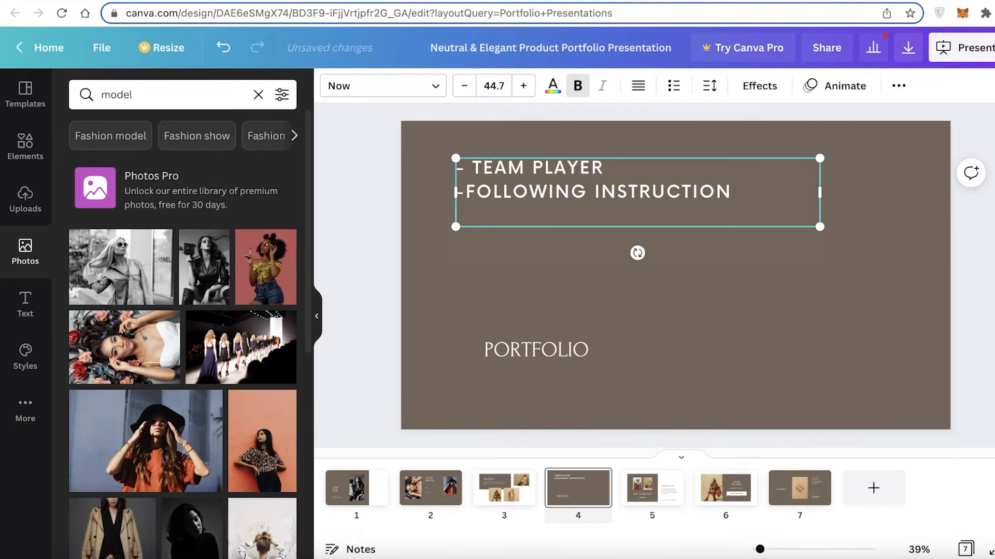
text(-)
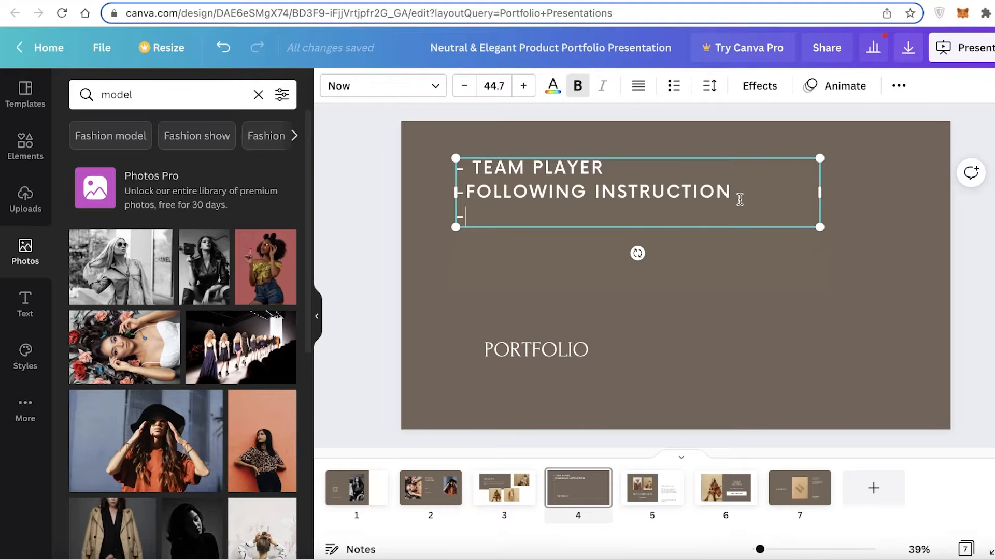
text(MALLIBULE)
key(Return)
text(FLEXI)
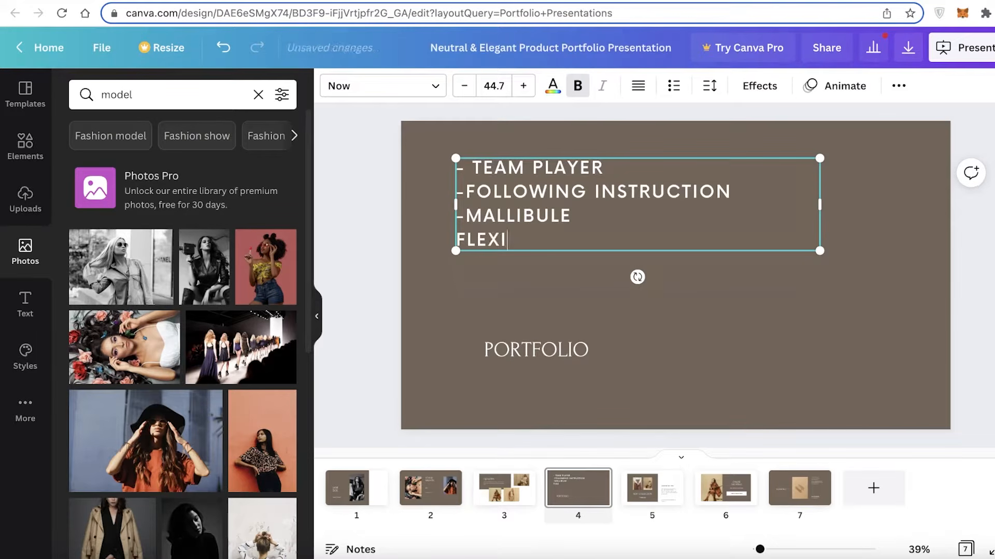
text(BLE SCHEDULE)
key(Return)
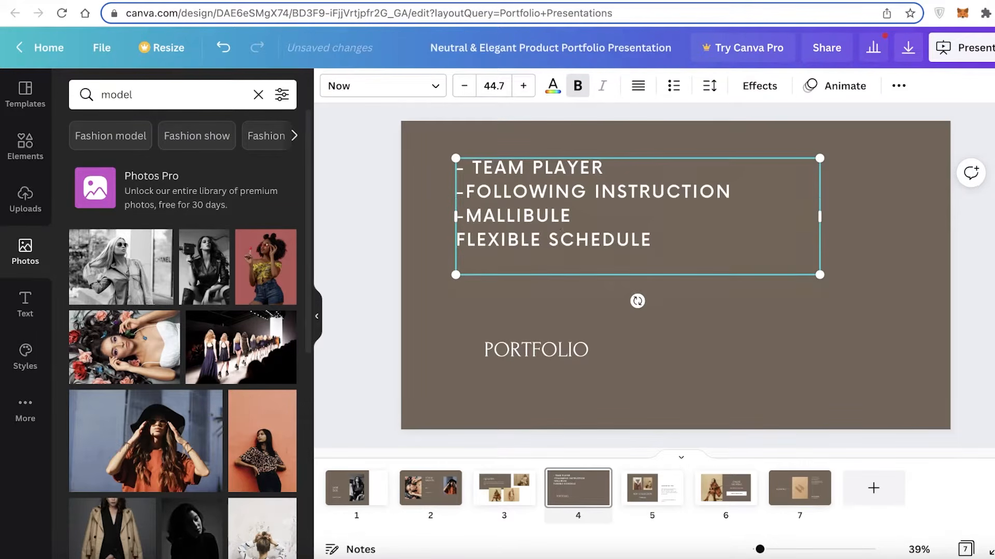
click(459, 240)
text(-)
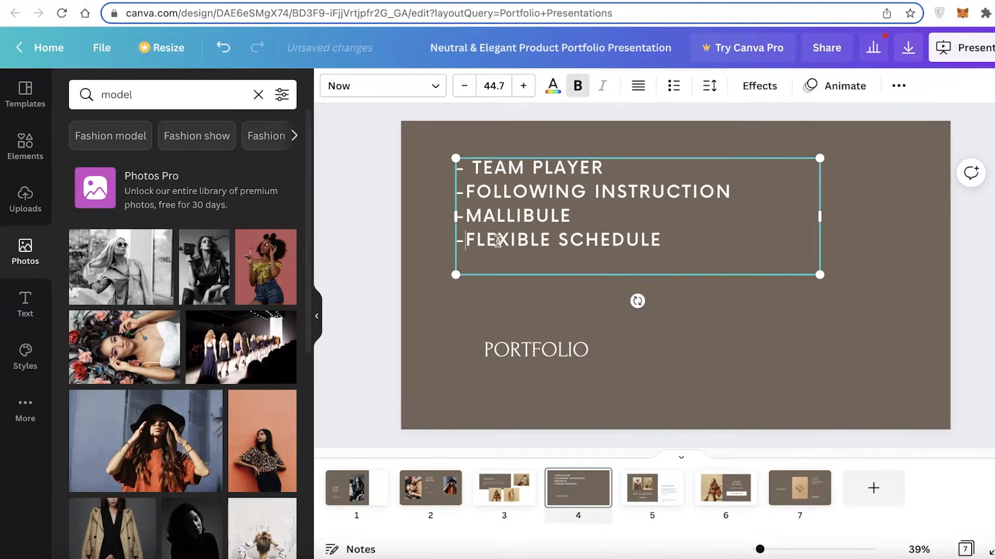
- Delete the "PORTFOLIO" heading from the page and shift the qualities list slightly downward
click(493, 344)
key(Delete)
drag(539, 239, 539, 256)
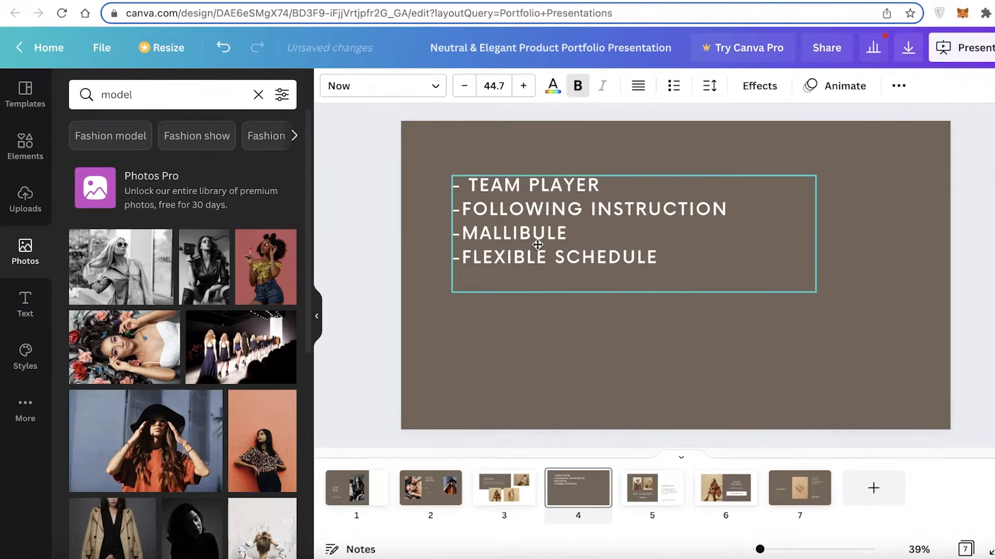